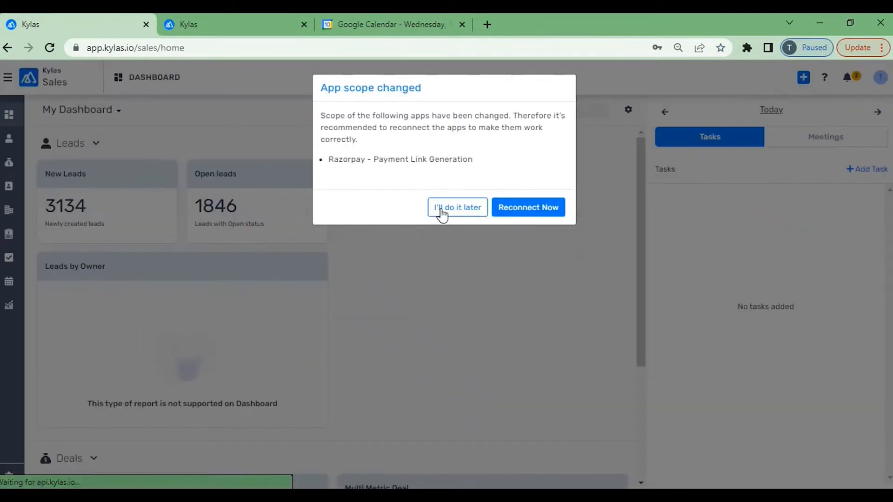
# Postpone the app reconnection, open the Calendar Settings in setup and connect Google Calendar by signing in with Google.
pyautogui.click(444, 211)
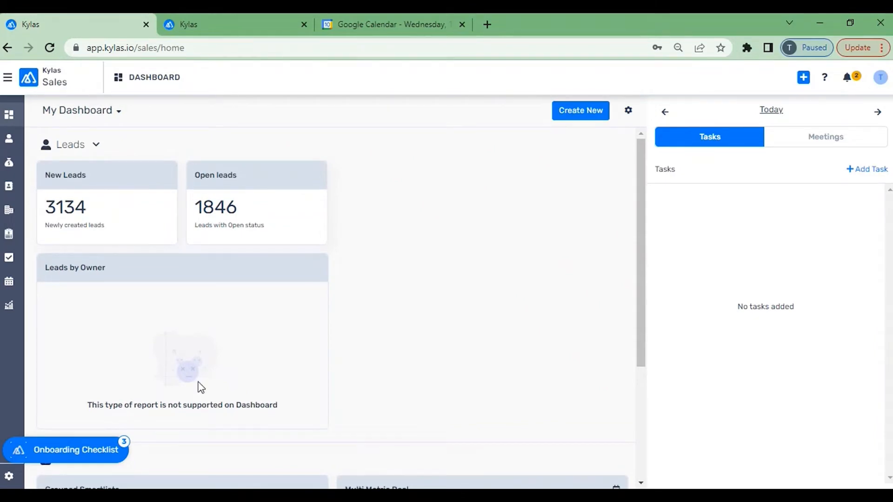
pyautogui.click(14, 480)
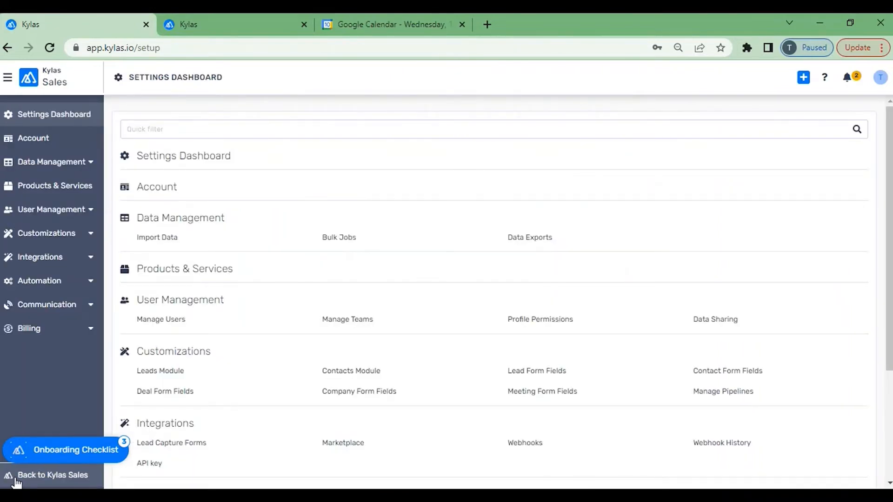
pyautogui.scroll(-4, 186, 412)
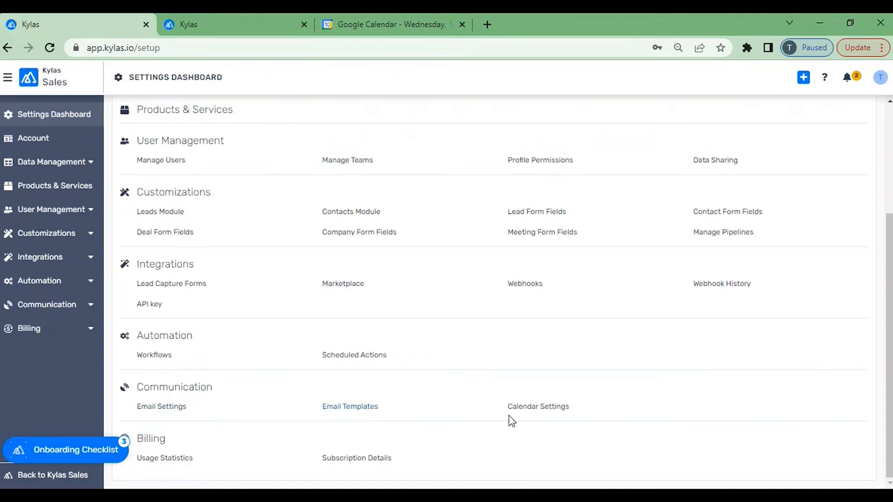
pyautogui.click(535, 411)
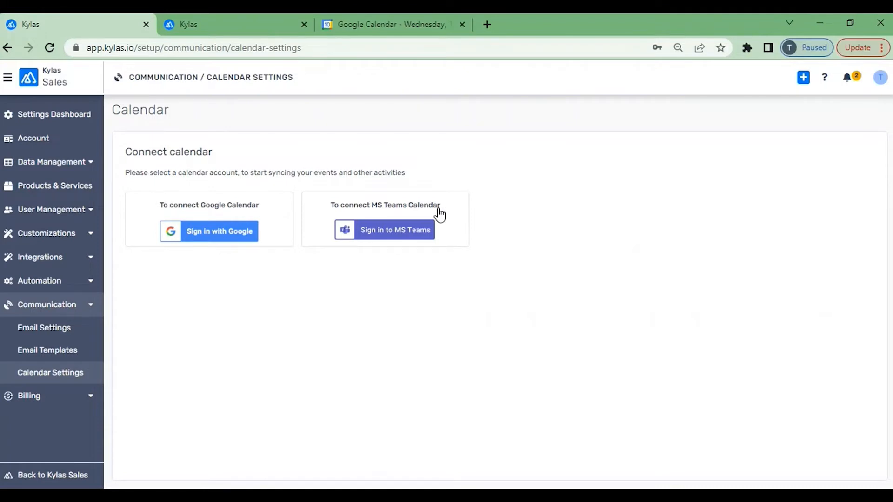
pyautogui.click(212, 233)
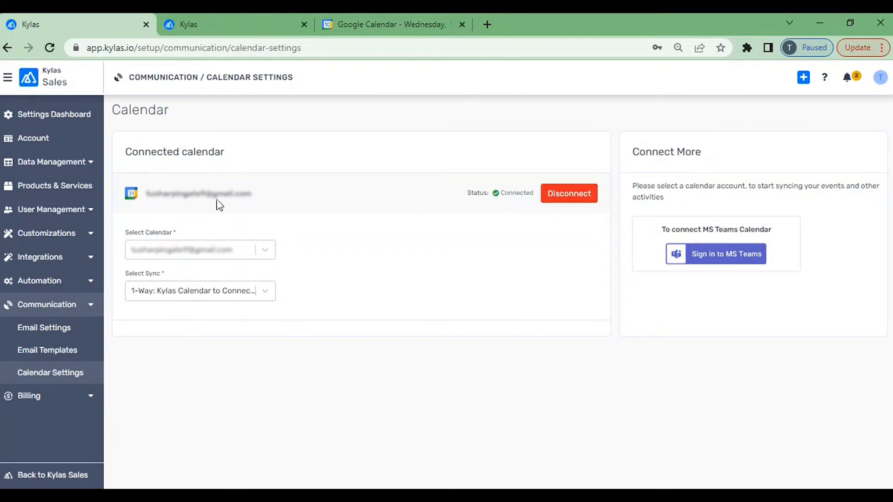
# Switch to Google Calendar and hide the Tasks, Reminders and Birthdays calendars from My calendars.
pyautogui.moveTo(146, 192); pyautogui.dragTo(264, 200)
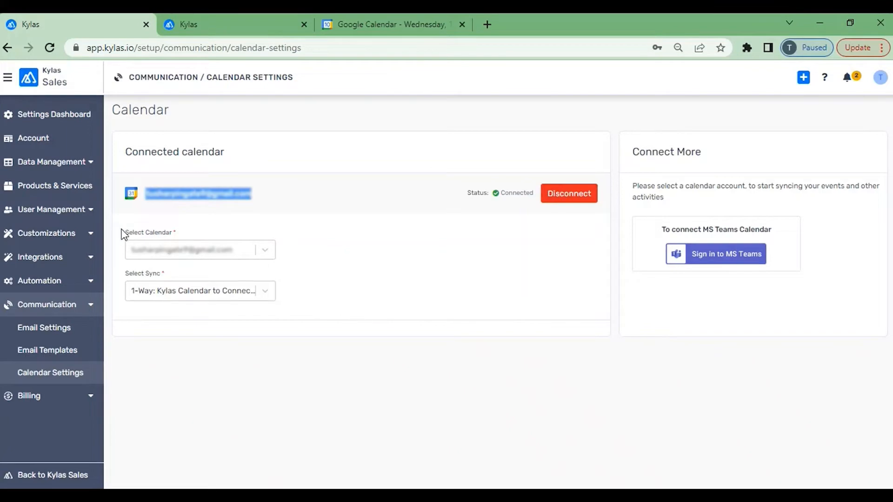
pyautogui.click(392, 46)
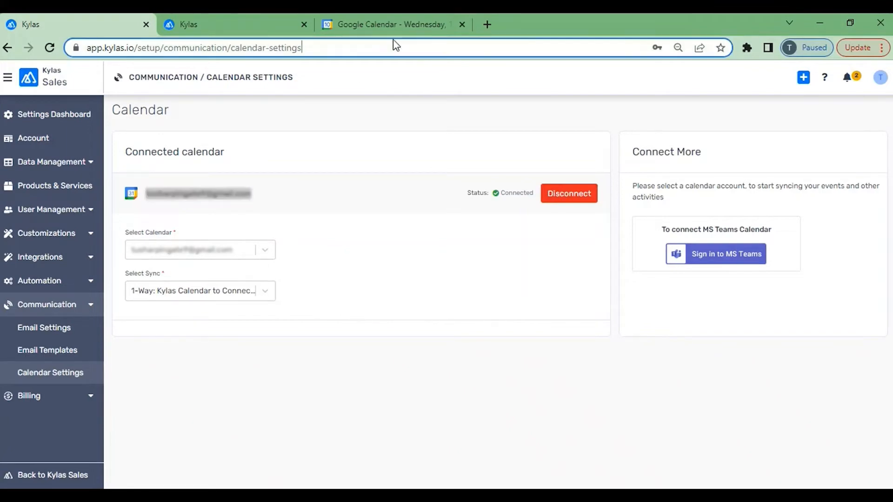
pyautogui.click(398, 27)
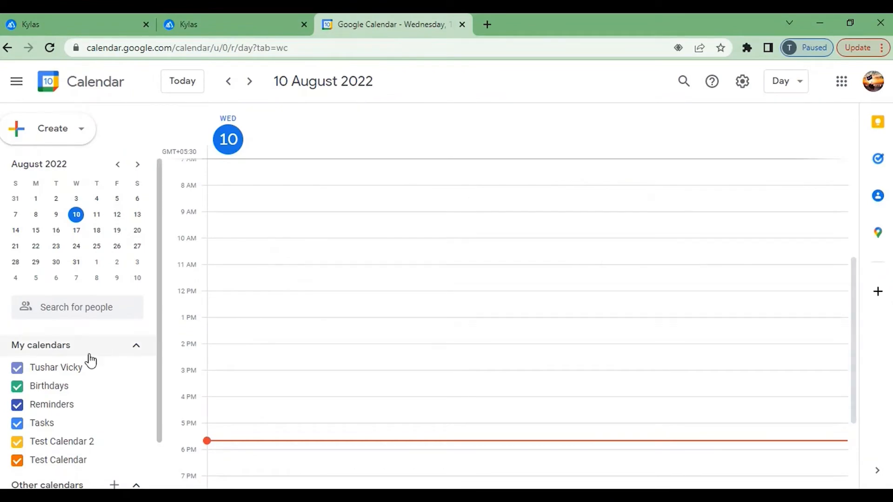
pyautogui.scroll(-2, 90, 359)
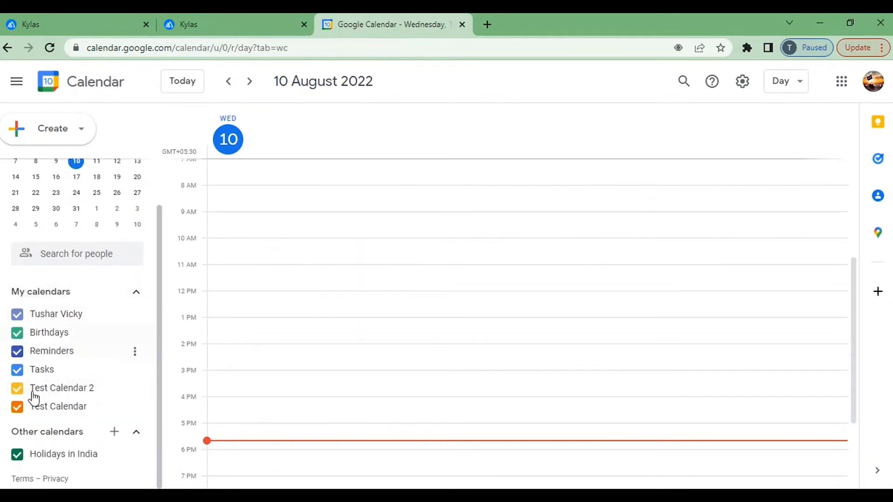
pyautogui.click(17, 372)
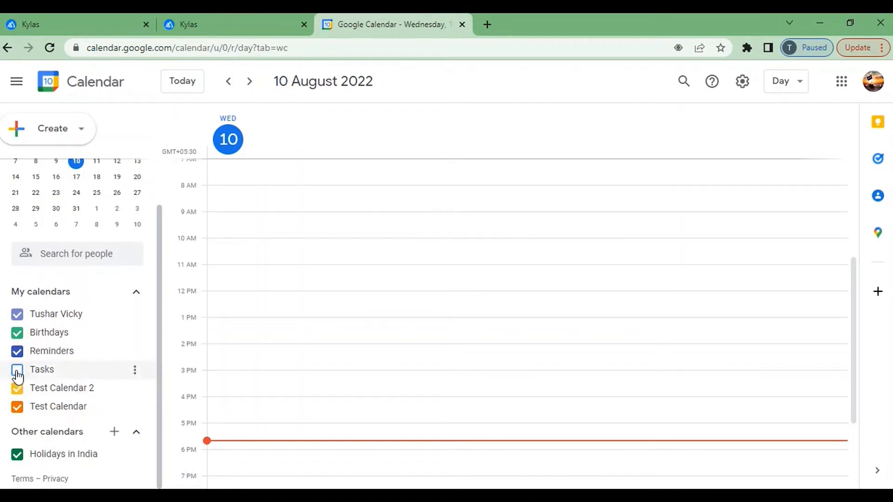
pyautogui.click(17, 373)
pyautogui.click(18, 372)
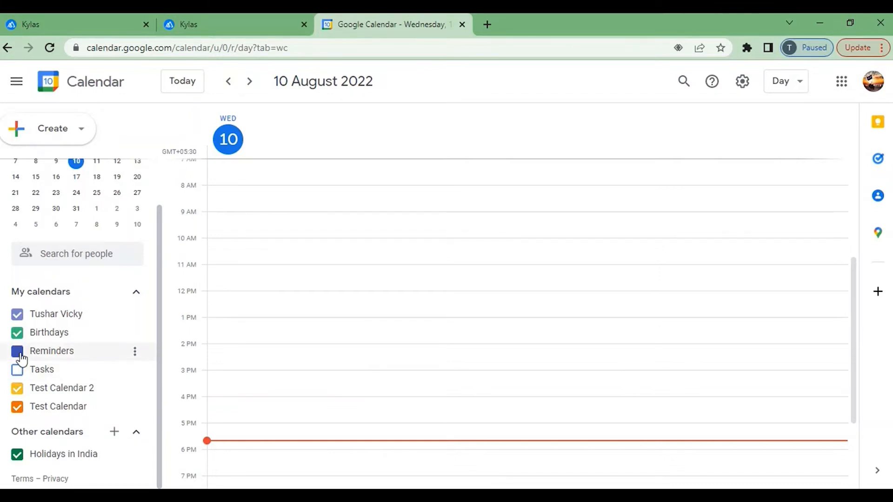
pyautogui.click(20, 354)
pyautogui.click(18, 333)
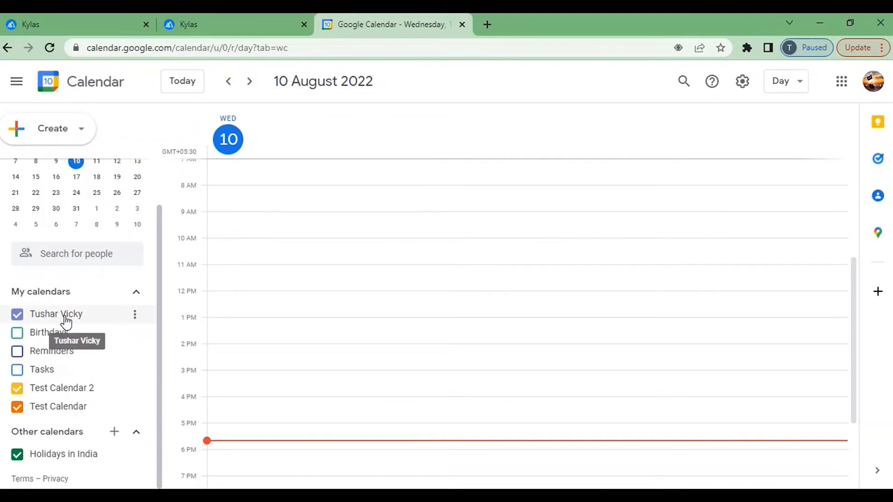
# Return to Kylas Calendar Settings and review the calendar and sync options, keeping the connected account's own calendar selected.
pyautogui.click(241, 24)
pyautogui.click(80, 23)
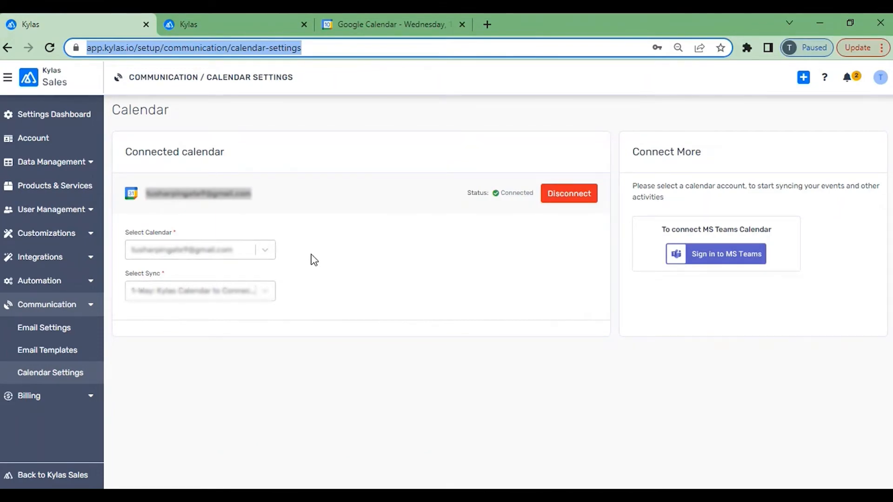
pyautogui.click(243, 255)
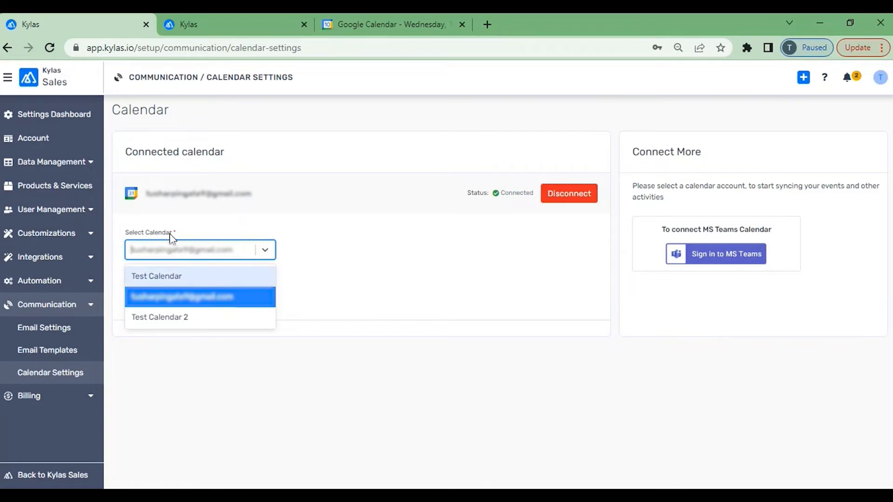
pyautogui.click(250, 302)
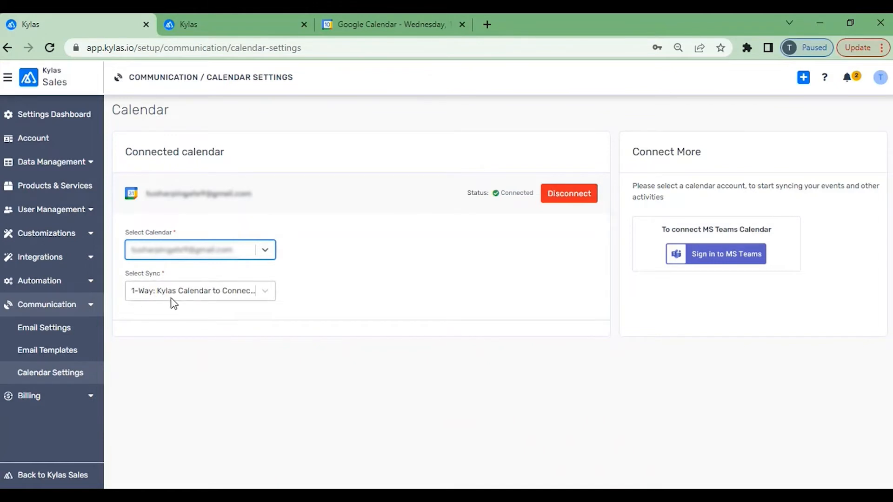
pyautogui.click(270, 303)
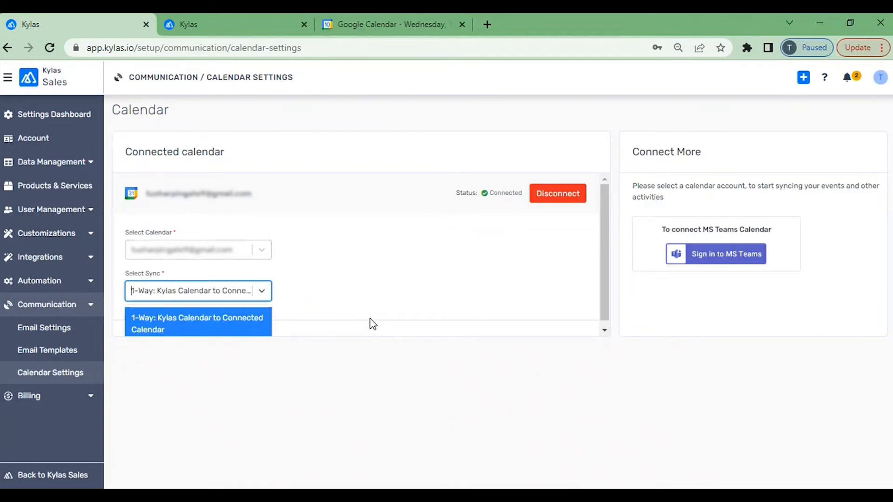
pyautogui.click(346, 326)
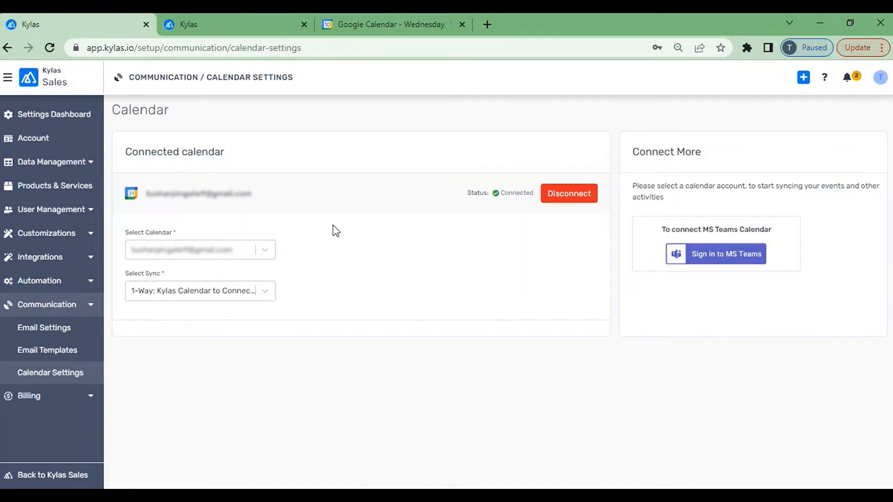
# In the other Kylas tab, open the "test active agency" contact and show its meetings.
pyautogui.click(224, 24)
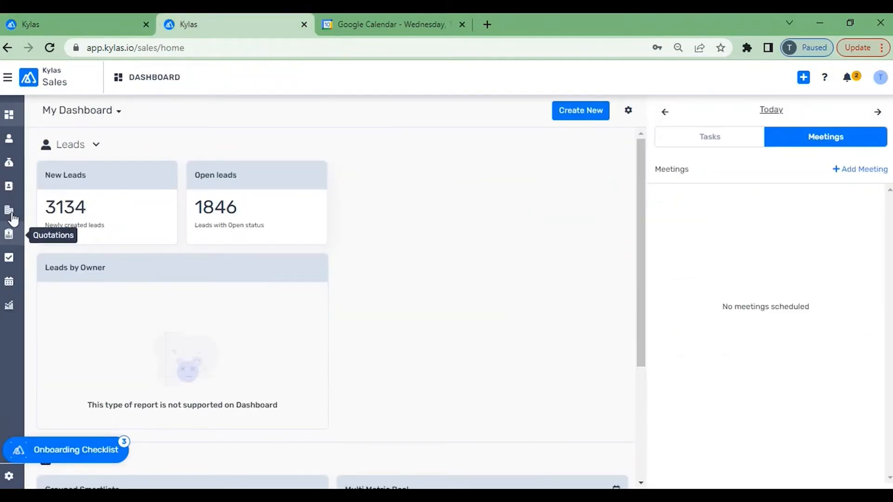
pyautogui.click(17, 188)
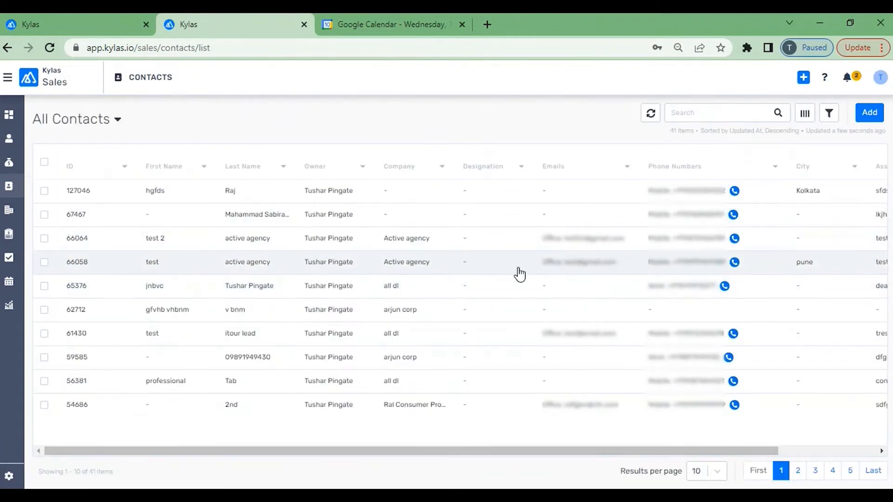
pyautogui.click(418, 265)
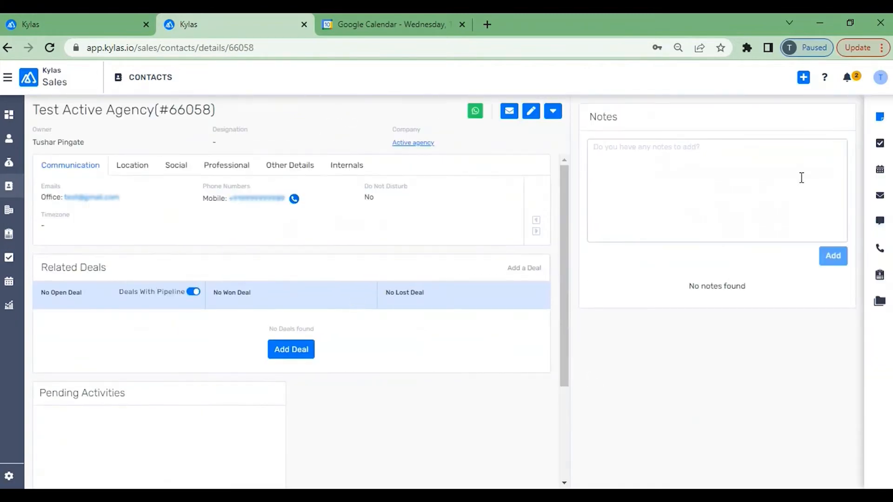
pyautogui.click(880, 173)
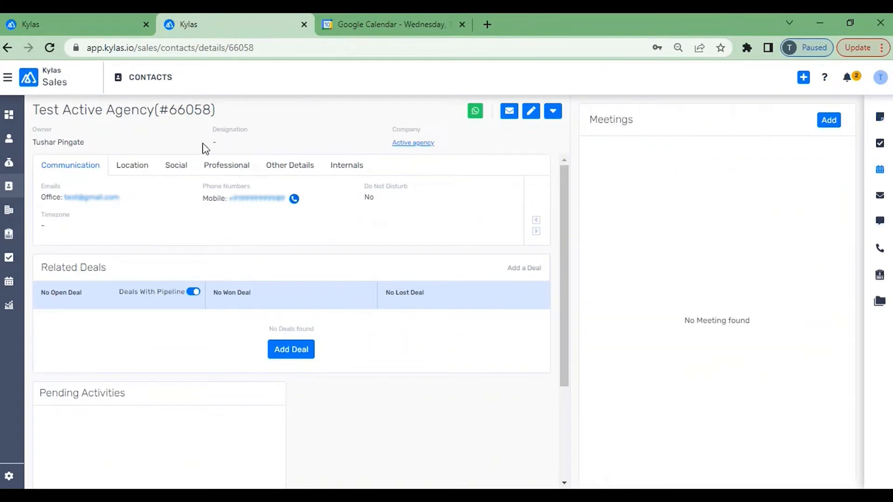
# Switch to Google Calendar to check the evening schedule of 10 August 2022, and return to the Kylas contact.
pyautogui.click(364, 24)
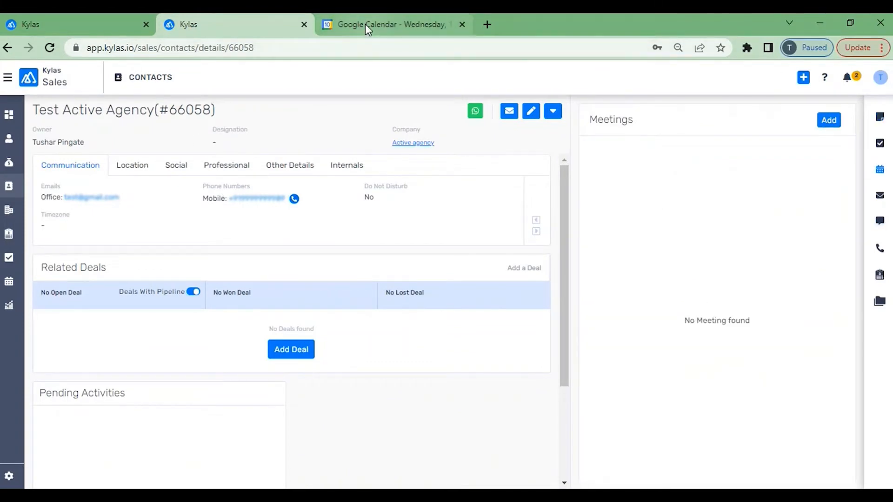
pyautogui.scroll(-3, 344, 410)
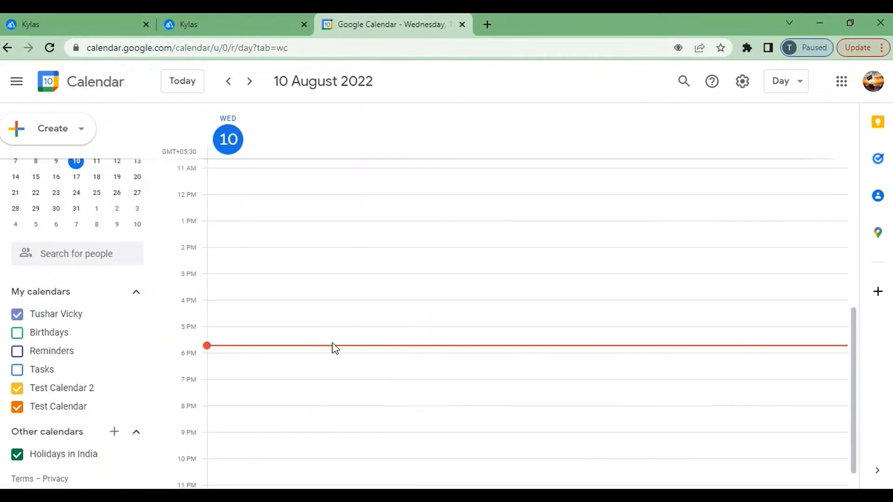
pyautogui.click(241, 28)
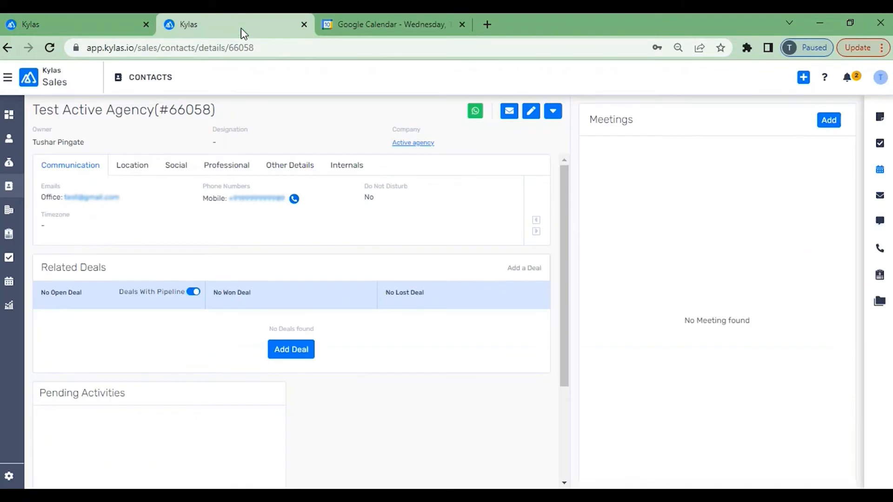
# Add a meeting for the contact titled "meeting for site visit" with Google Meet as the medium.
pyautogui.click(829, 124)
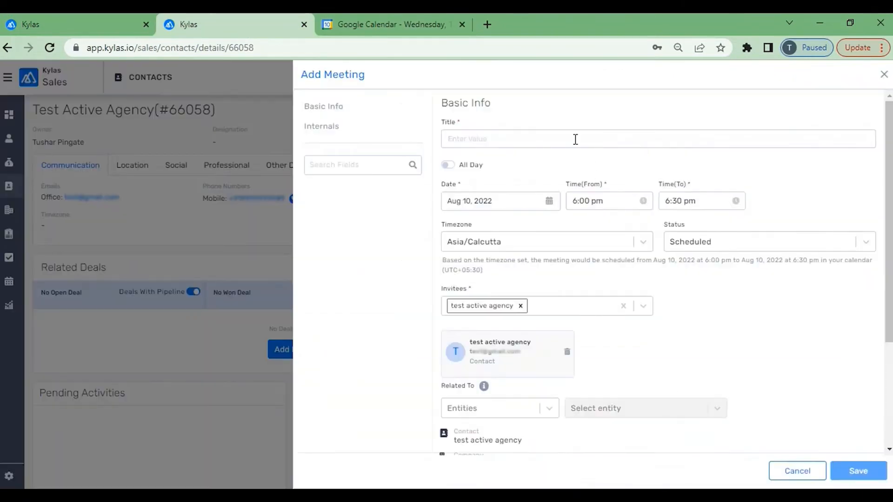
pyautogui.click(575, 139)
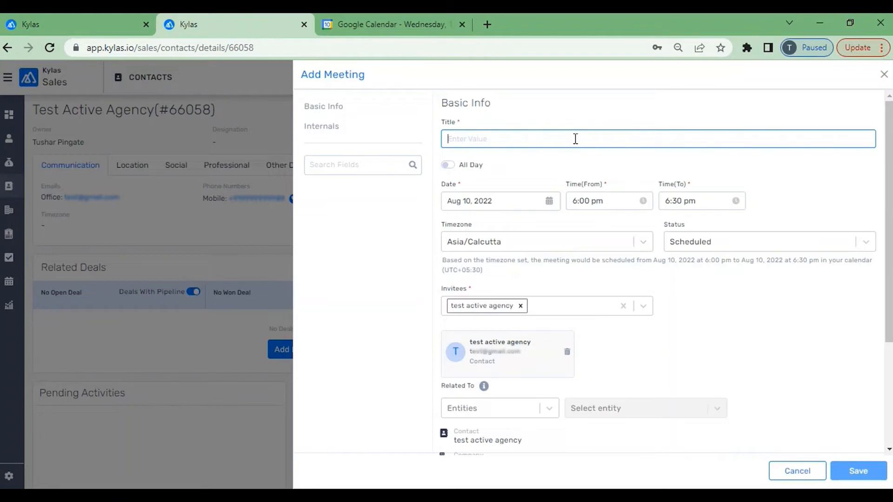
pyautogui.write('meeting for s')
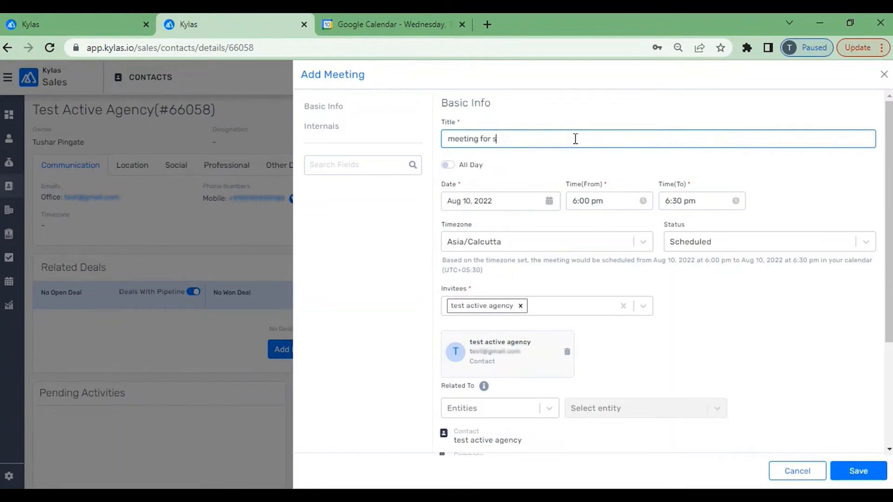
pyautogui.write('ite visit')
pyautogui.scroll(-1, 674, 237)
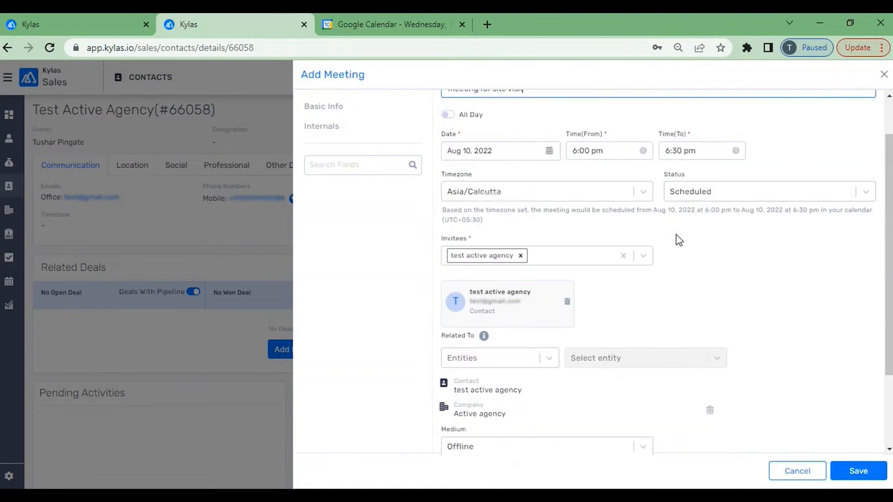
pyautogui.scroll(-1, 597, 373)
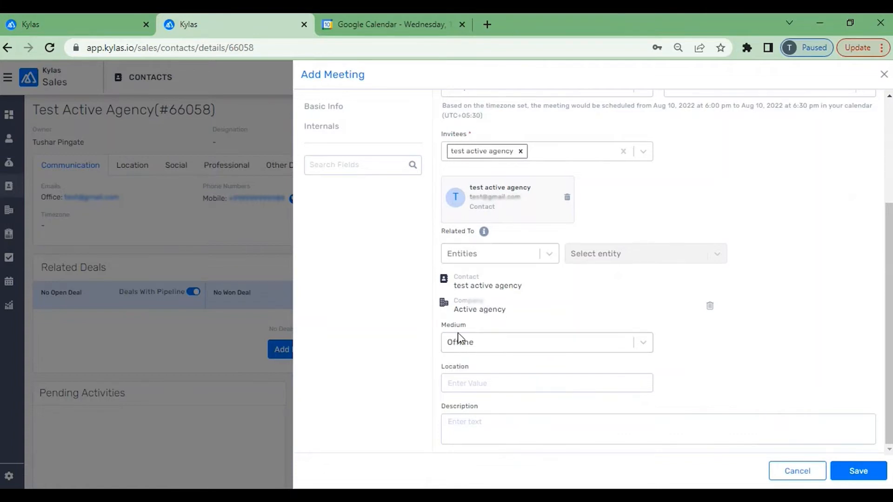
pyautogui.click(630, 343)
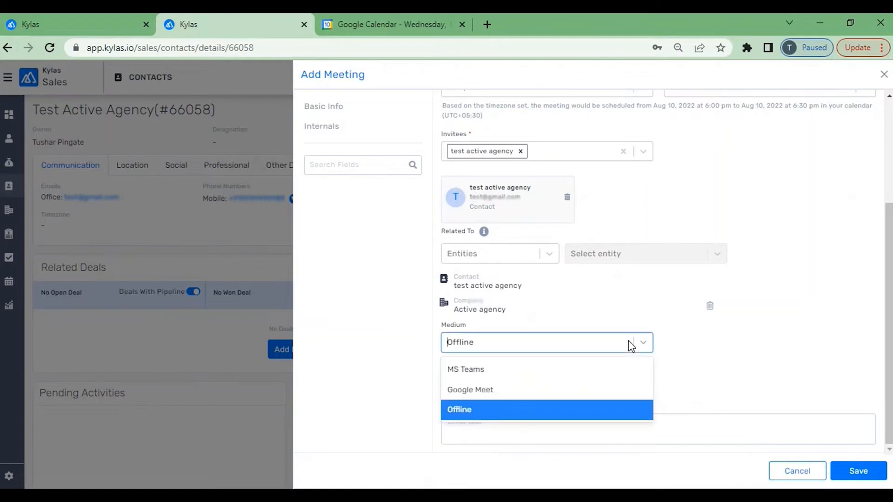
pyautogui.click(490, 389)
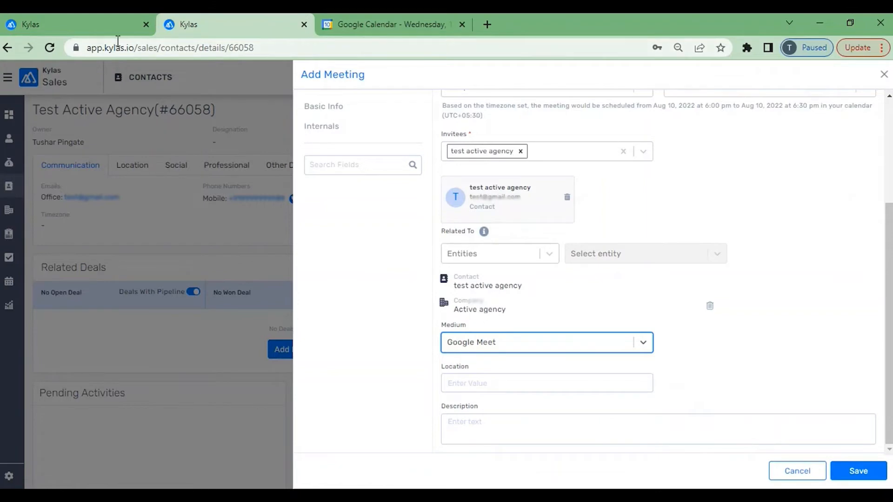
# After rechecking the connected calendar settings, save the meeting and switch to Google Calendar to view it.
pyautogui.click(107, 26)
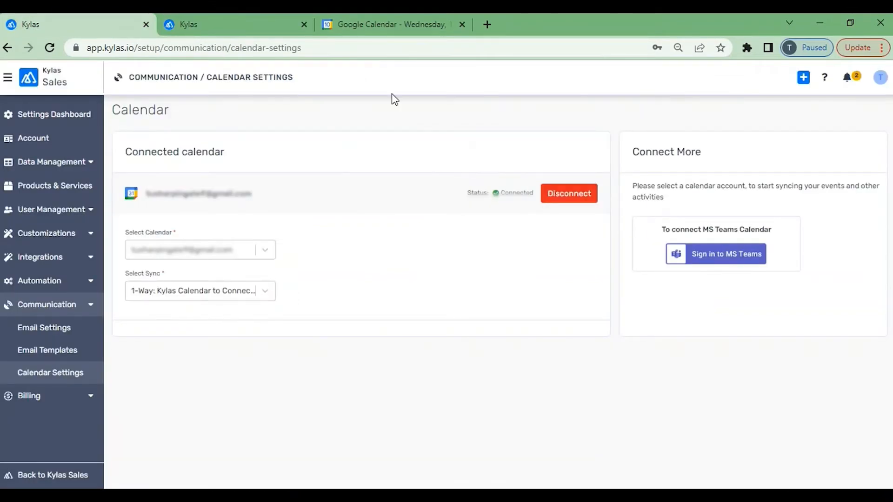
pyautogui.click(270, 27)
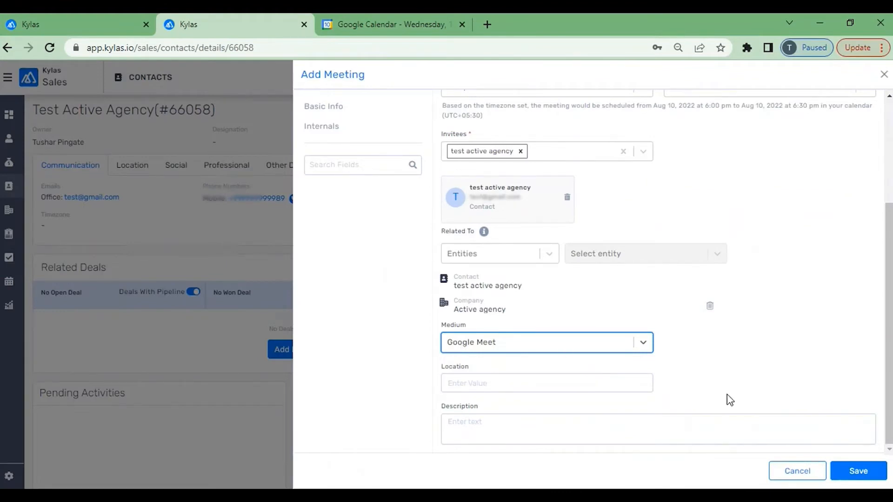
pyautogui.click(859, 475)
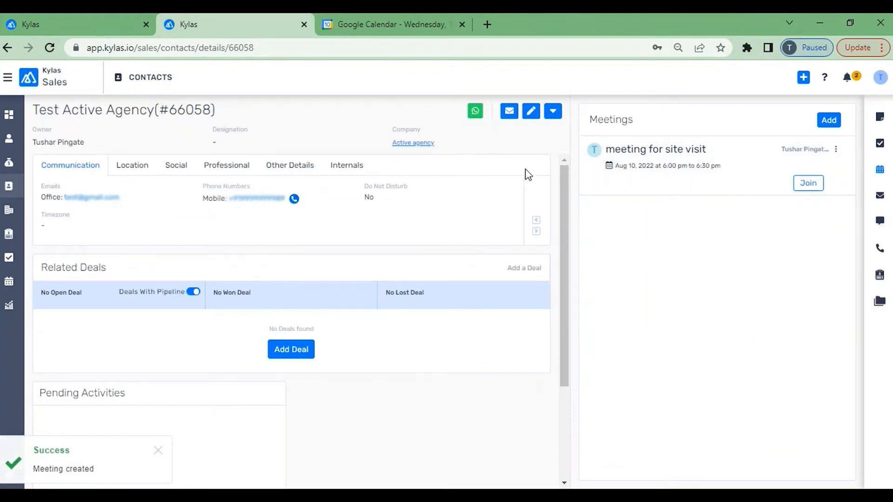
pyautogui.click(332, 21)
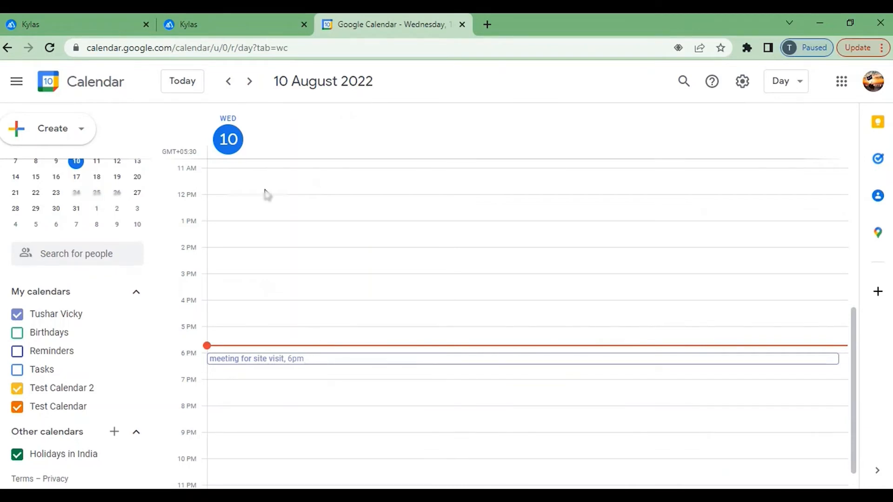
# Check the synced 6 pm meeting in Google Calendar, then return to the Kylas contact and join "meeting for site visit" in Google Meet.
pyautogui.scroll(-2, 401, 397)
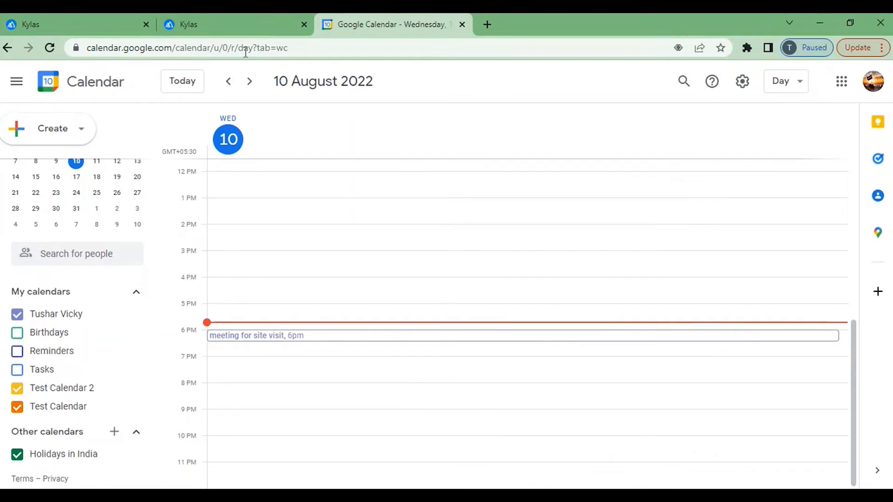
pyautogui.click(211, 24)
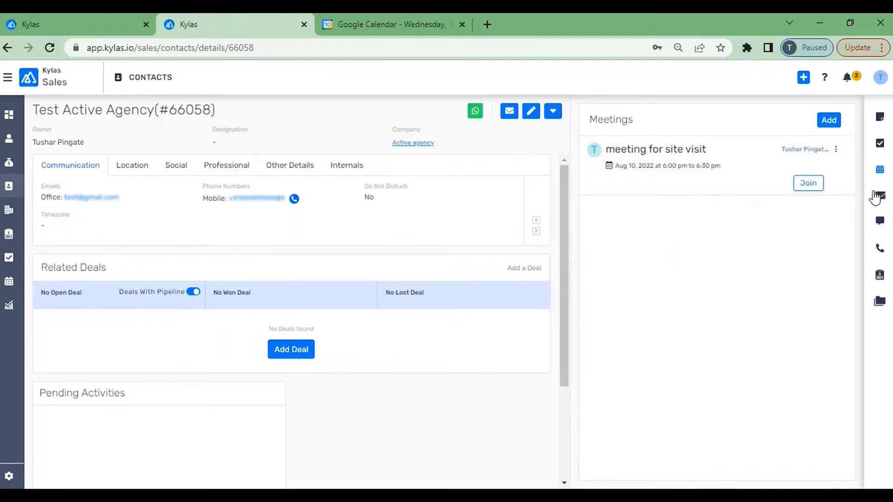
pyautogui.moveTo(805, 150)
pyautogui.click(805, 190)
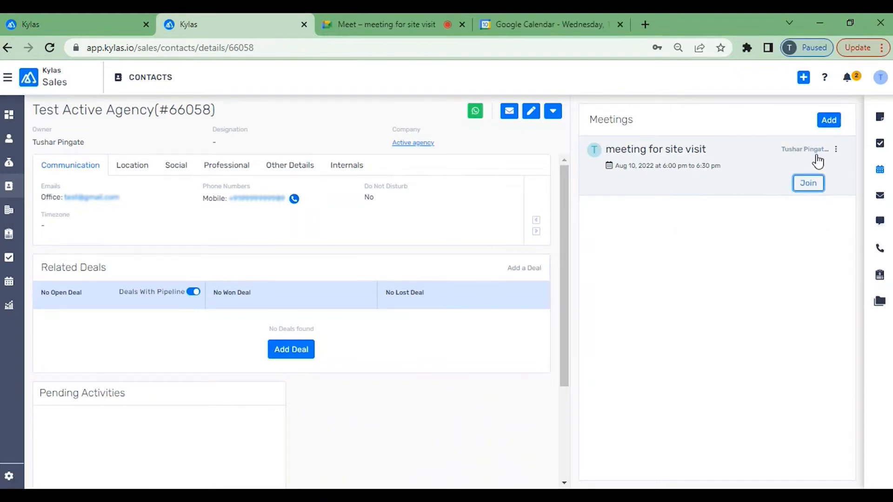
# Review the details of "meeting for site visit" in the Kylas contact and copy its meeting link.
pyautogui.click(739, 153)
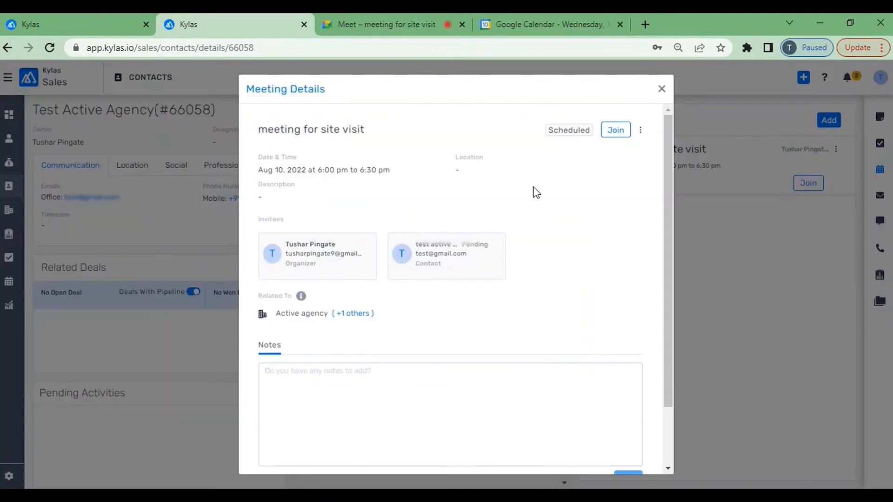
pyautogui.scroll(-2, 520, 191)
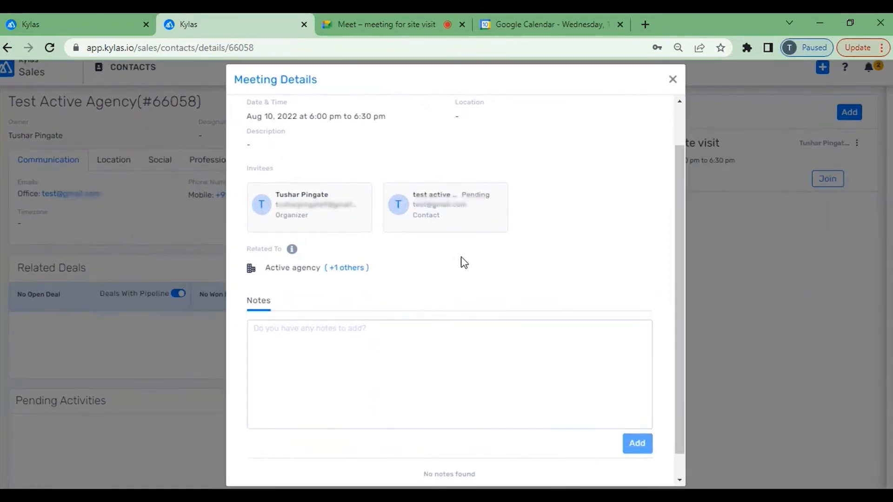
pyautogui.scroll(2, 461, 261)
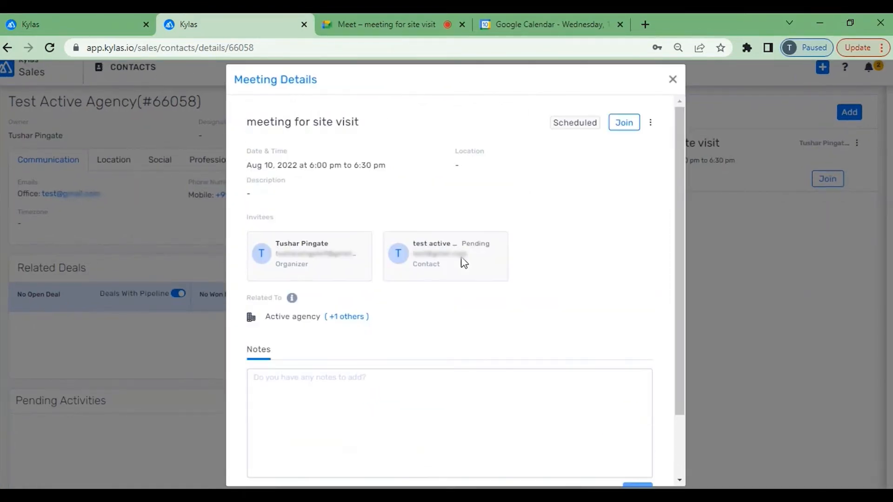
pyautogui.click(650, 123)
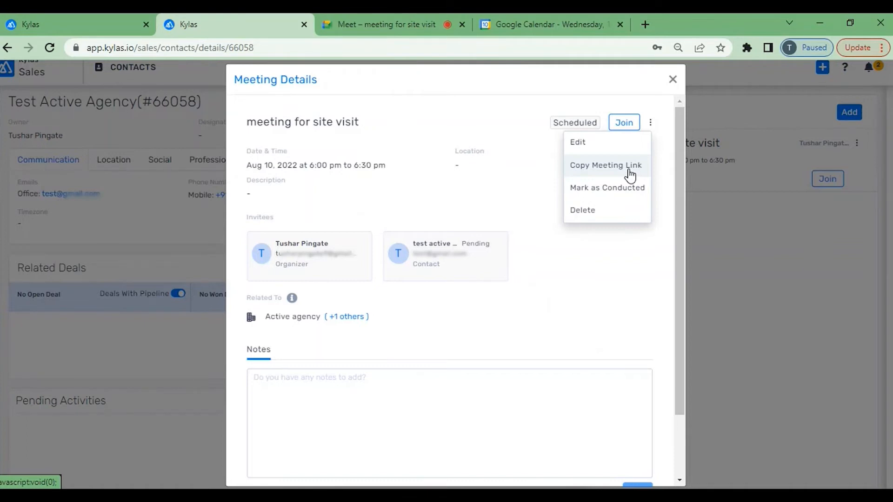
pyautogui.click(606, 167)
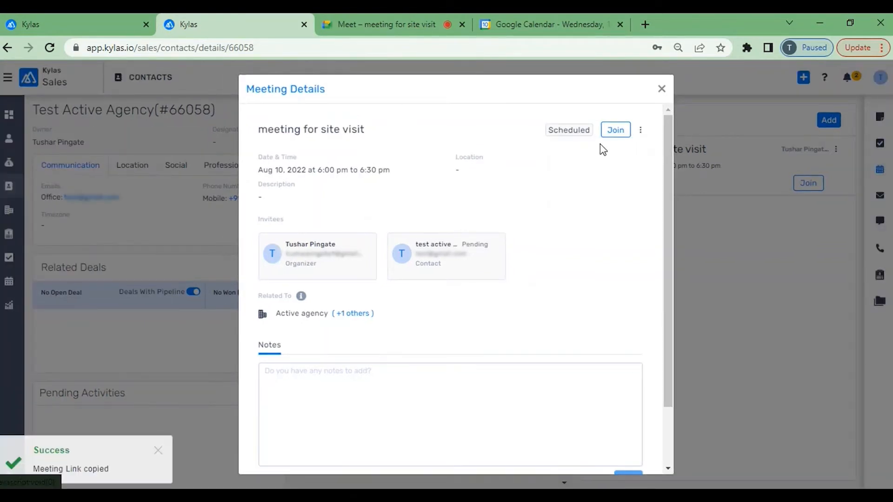
# Paste the copied meeting link into the address of a new browser tab without loading it, and close the Google Meet tab.
pyautogui.click(643, 24)
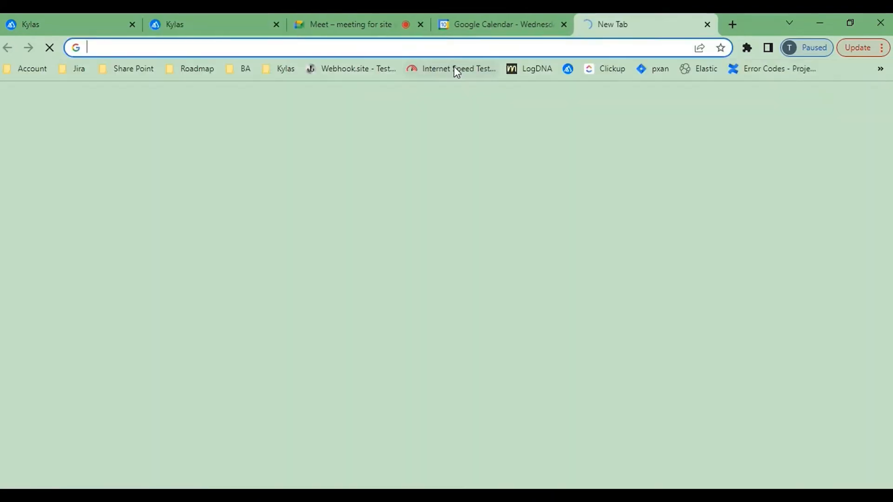
pyautogui.hotkey('ctrl', 'v')
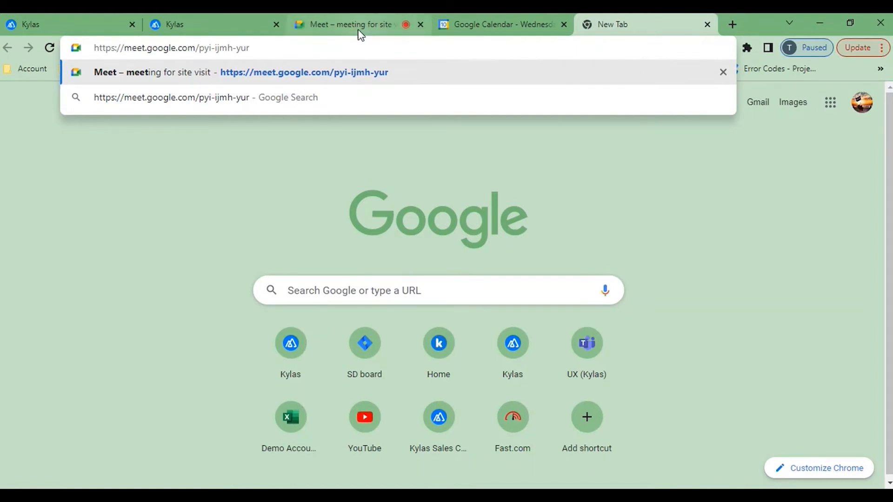
pyautogui.moveTo(278, 46); pyautogui.dragTo(93, 50)
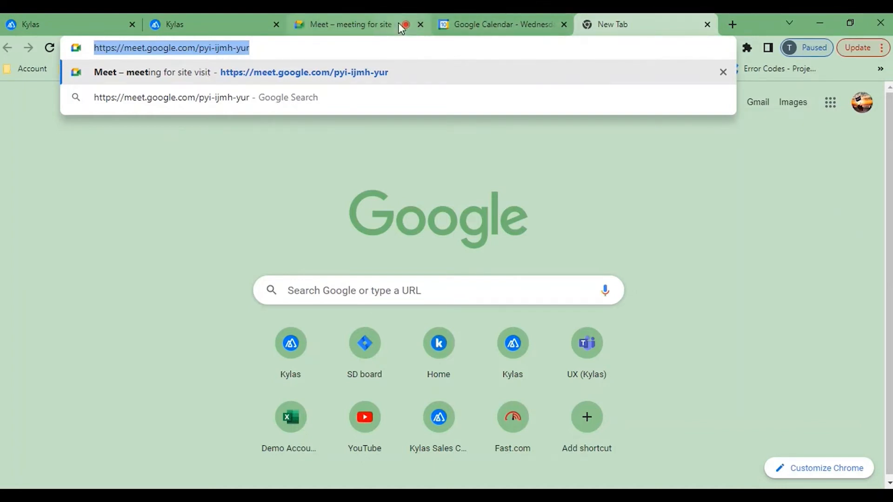
pyautogui.click(421, 26)
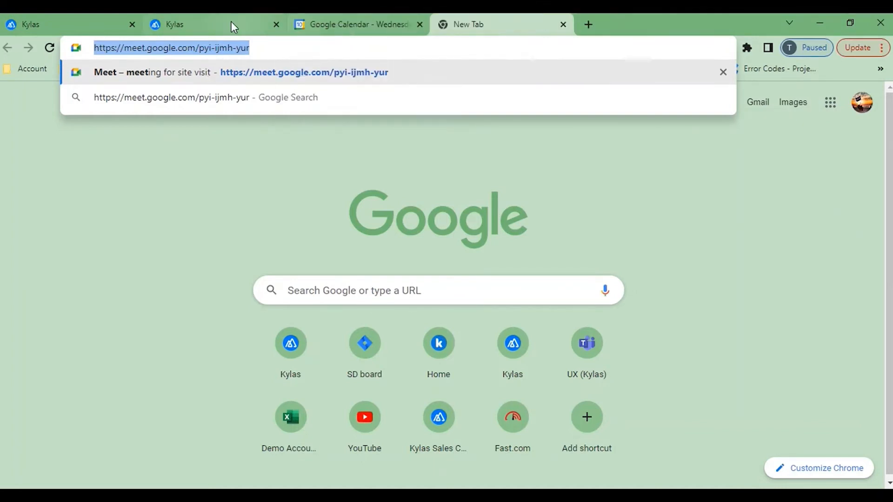
# Back in the Kylas contact, close the meeting details and open "meeting for site visit" for editing to highlight its Google Meet link.
pyautogui.click(229, 21)
pyautogui.click(660, 90)
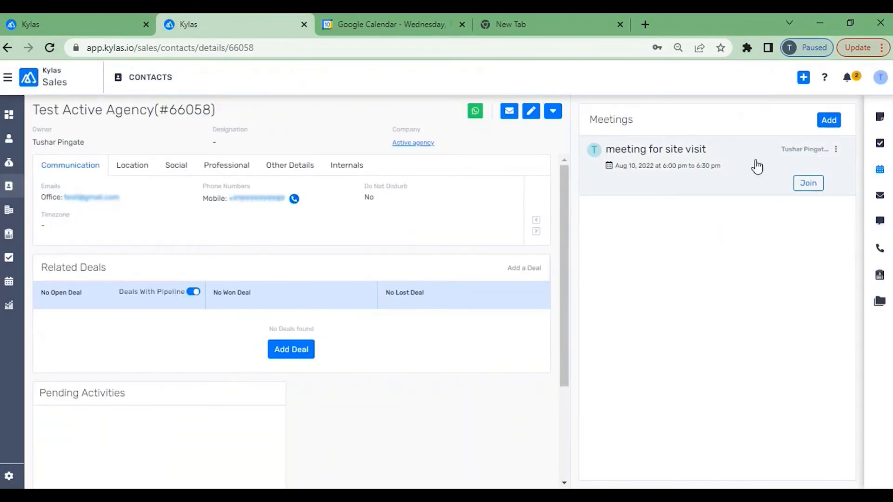
pyautogui.click(836, 150)
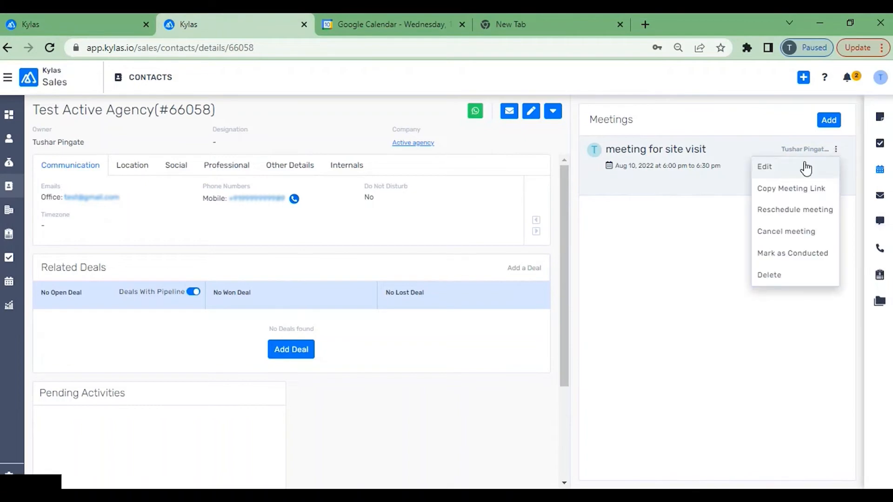
pyautogui.click(764, 167)
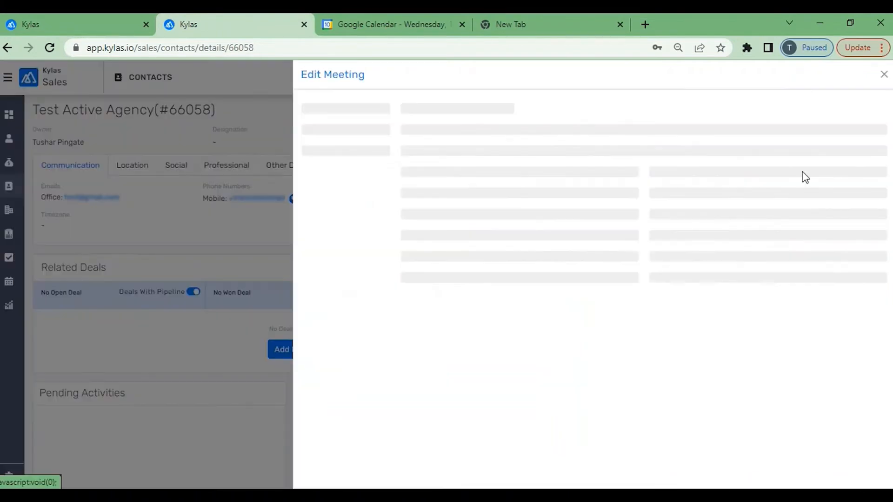
pyautogui.scroll(-3, 516, 232)
pyautogui.scroll(-4, 519, 233)
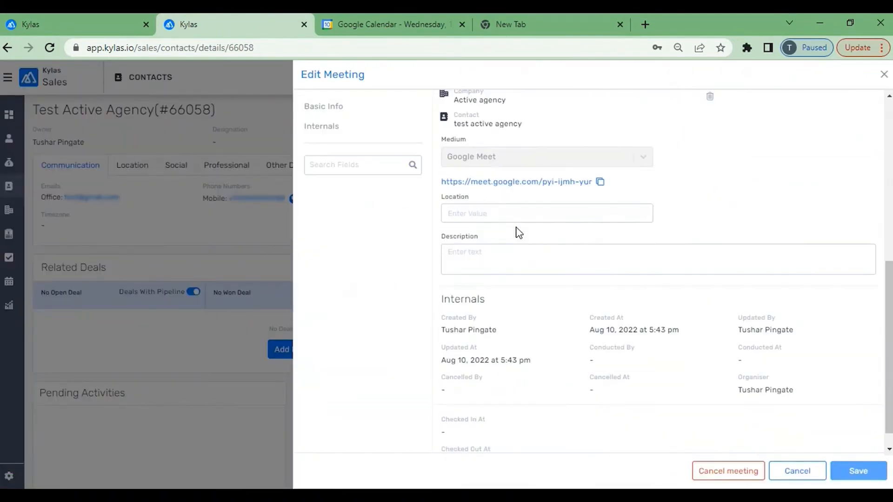
pyautogui.moveTo(441, 182); pyautogui.dragTo(591, 186)
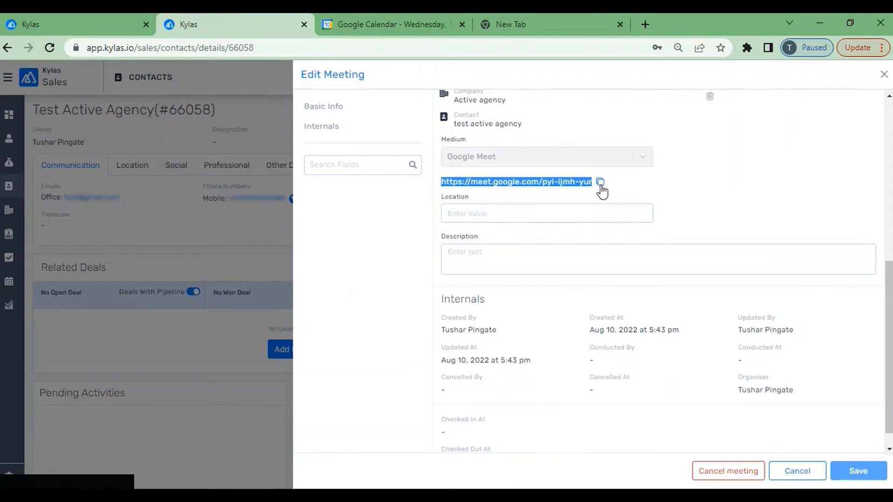
# Examine the date, time zone, invitees, related records and Google Meet link in the meeting's edit form.
pyautogui.scroll(6, 696, 123)
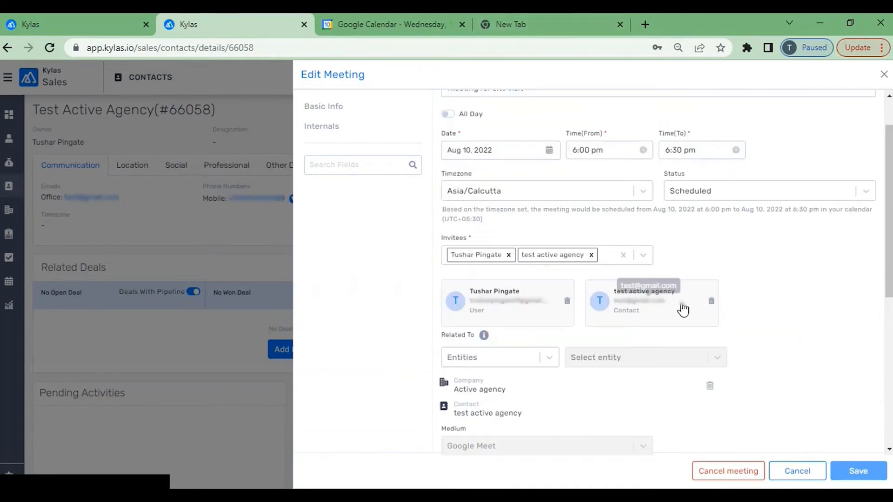
pyautogui.scroll(-4, 681, 308)
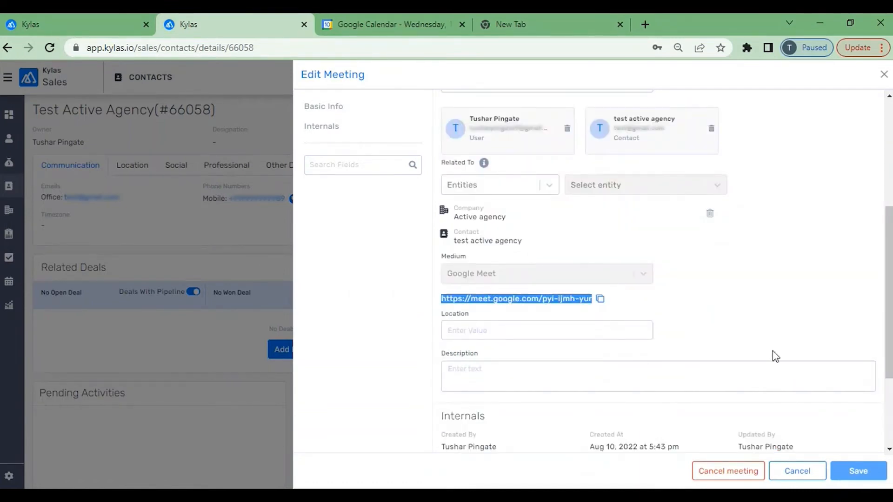
pyautogui.scroll(-3, 774, 356)
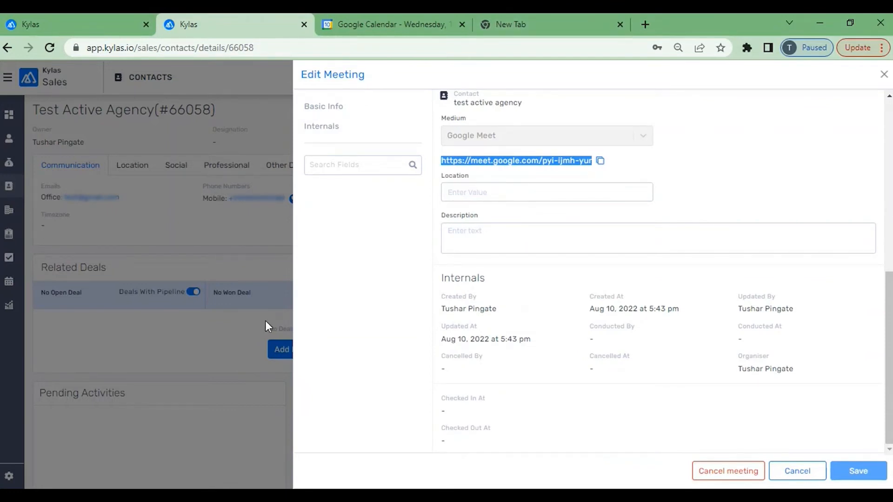
pyautogui.scroll(3, 622, 225)
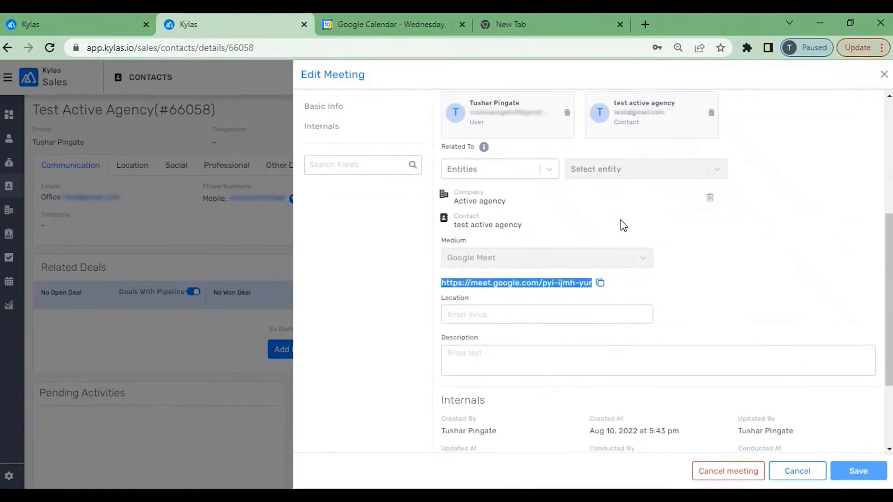
pyautogui.scroll(5, 735, 404)
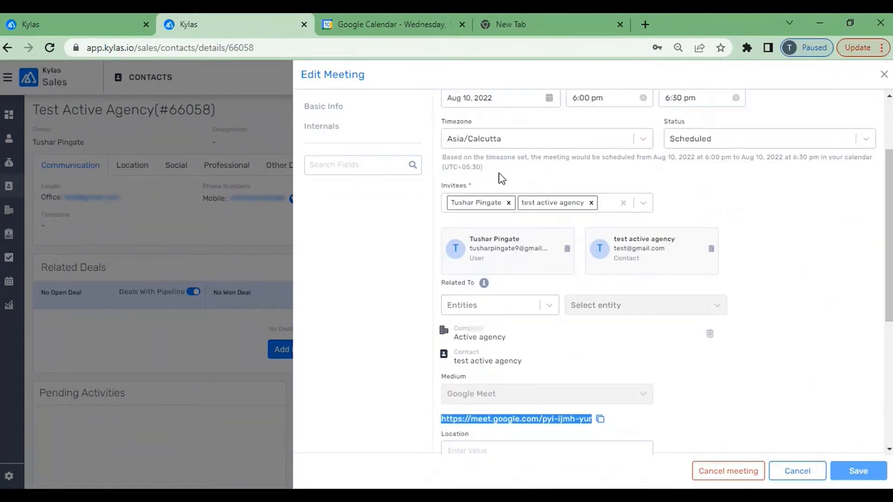
pyautogui.scroll(-3, 570, 449)
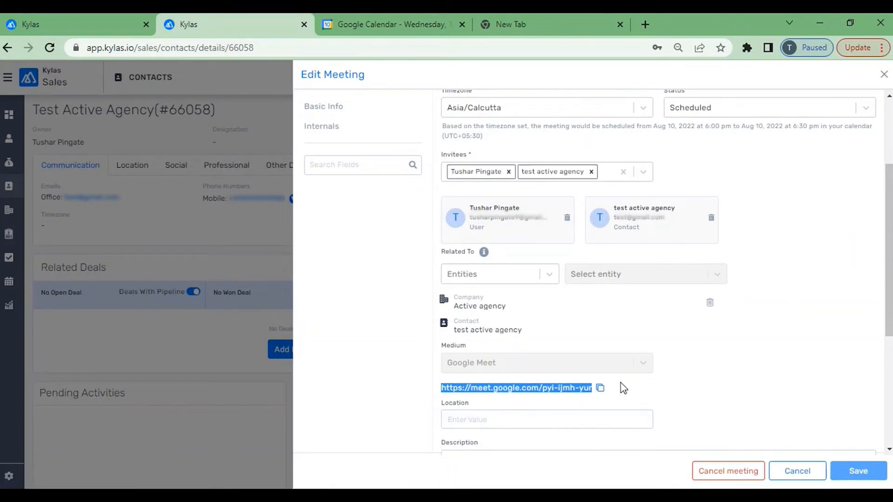
pyautogui.scroll(-1, 620, 383)
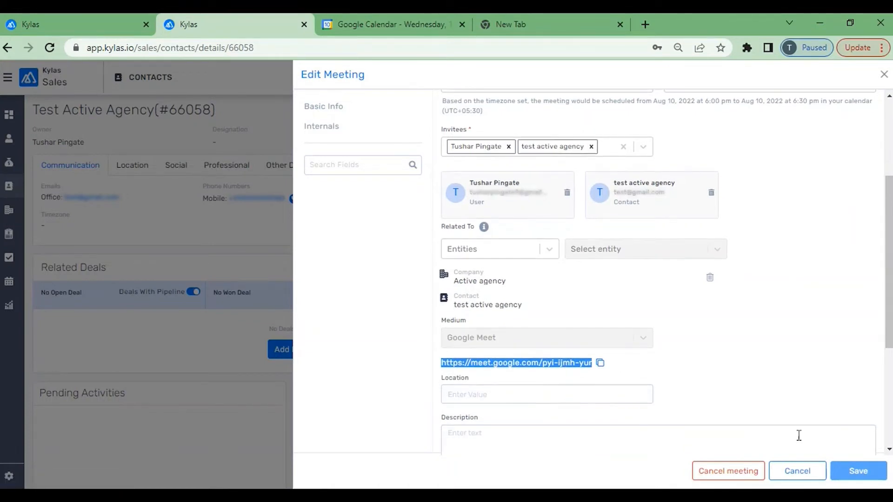
# Cancel the "meeting for site visit" meeting and switch to Google Calendar to check the 10 August 2022 schedule.
pyautogui.click(717, 474)
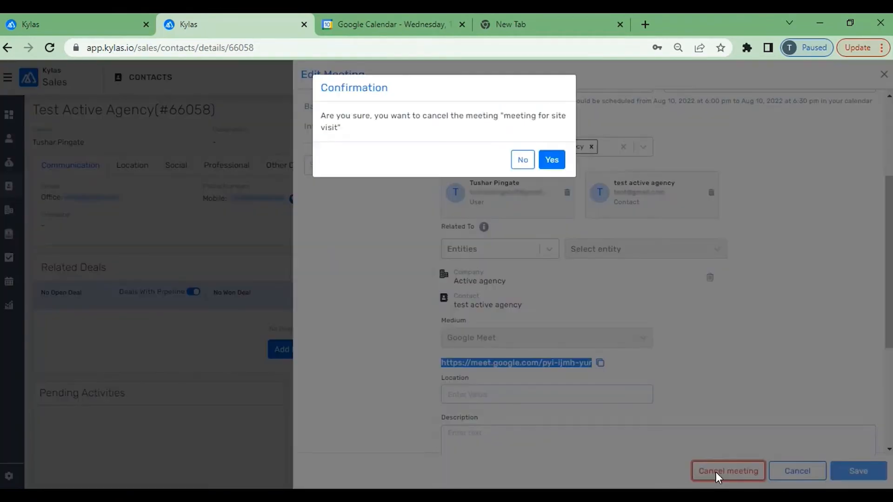
pyautogui.click(552, 160)
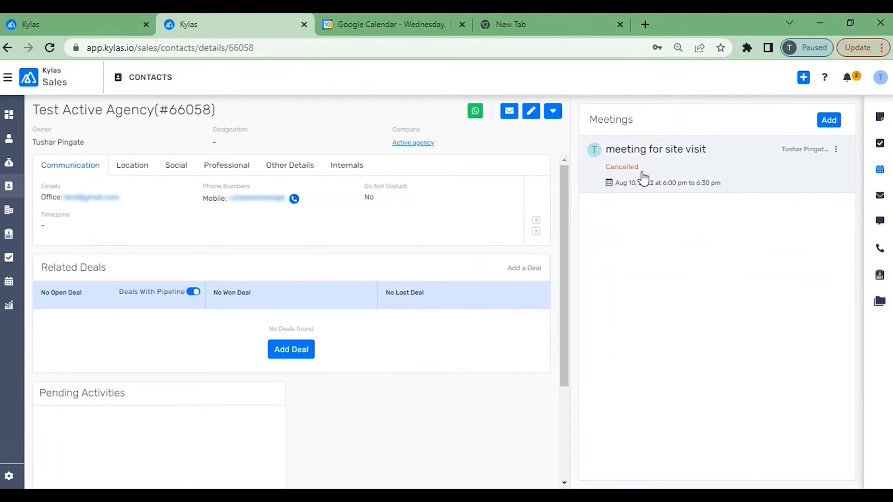
pyautogui.click(370, 28)
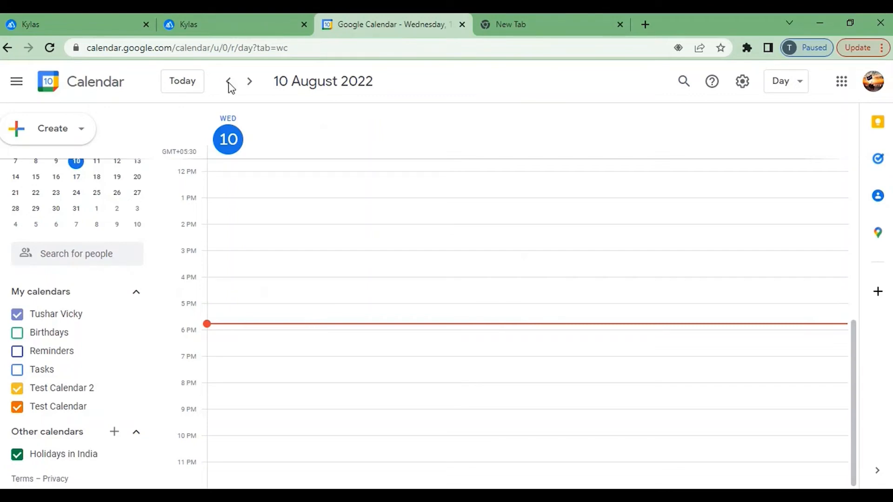
# In the Kylas calendar settings, disconnect the Google account and connect the MS Teams calendar instead.
pyautogui.click(77, 25)
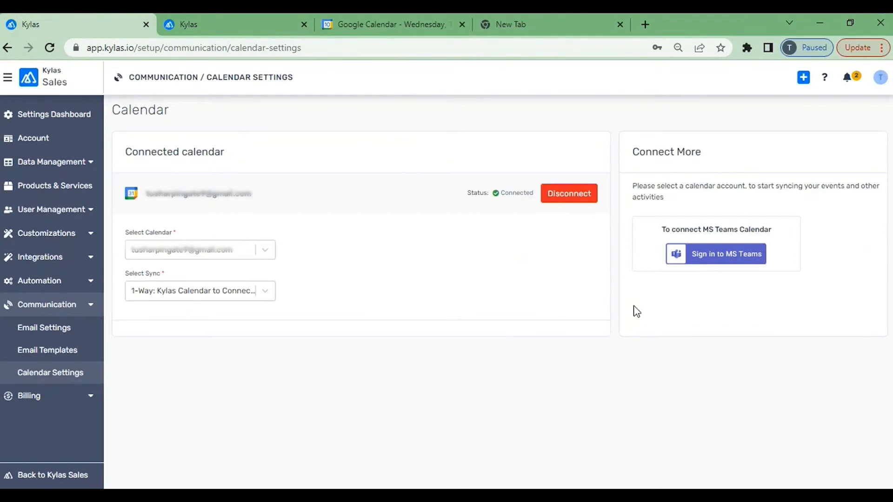
pyautogui.click(585, 199)
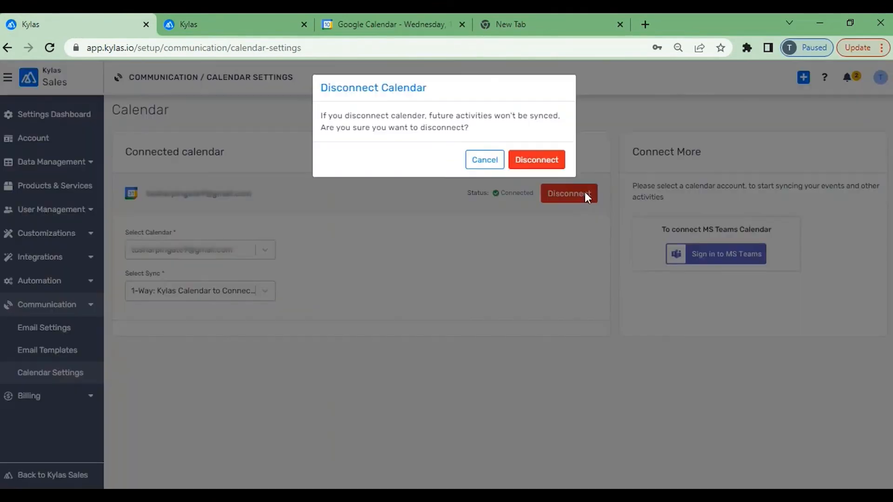
pyautogui.click(544, 163)
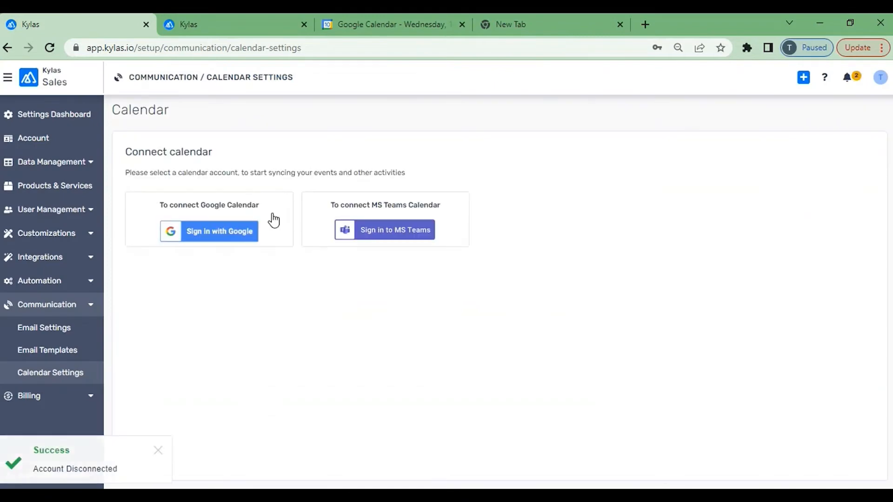
pyautogui.click(383, 235)
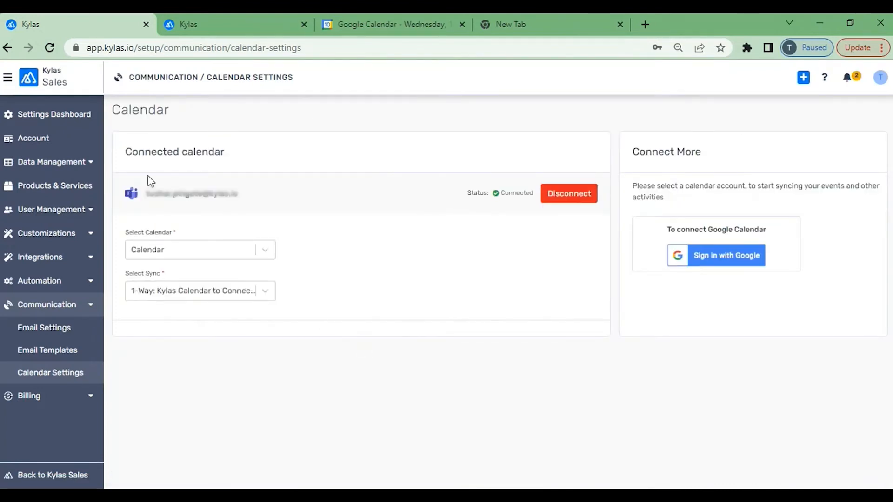
# Check the connected MS Teams account and its selectable calendars, and return to the contact's meetings in the other Kylas tab.
pyautogui.moveTo(146, 192); pyautogui.dragTo(260, 204)
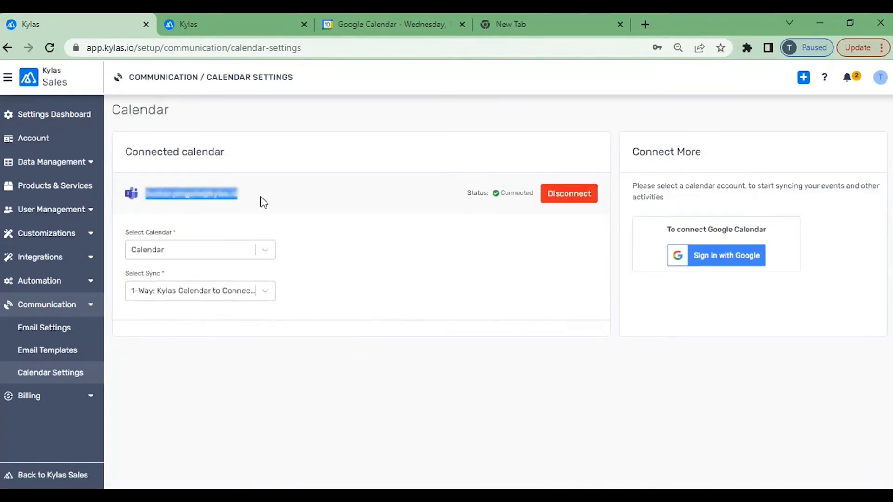
pyautogui.click(158, 256)
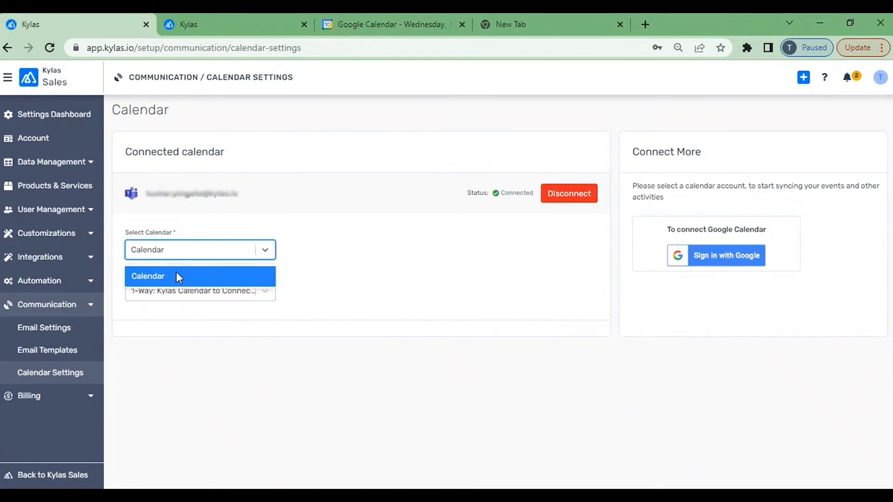
pyautogui.click(321, 263)
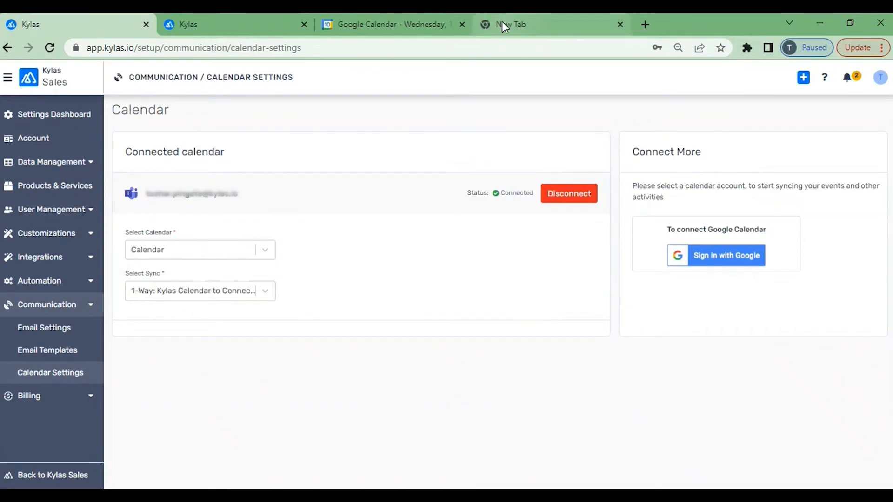
pyautogui.click(285, 23)
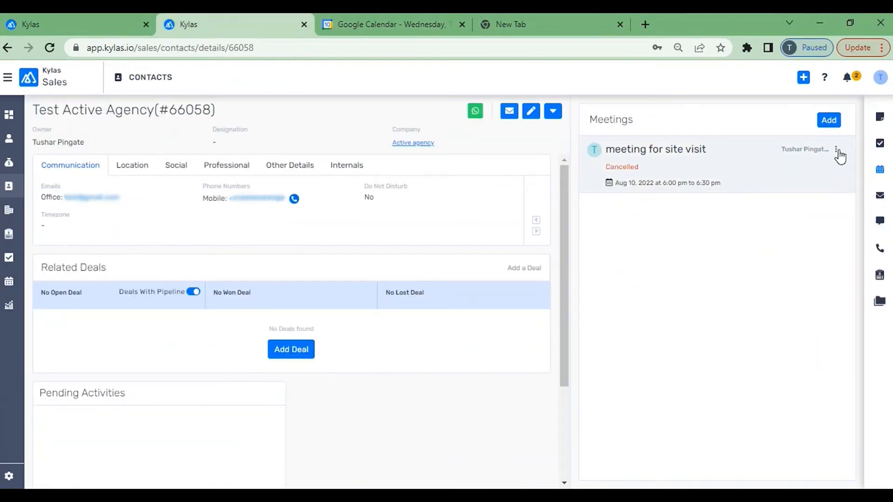
# Schedule a meeting titled "site visit" for the contact with MS Teams as the medium, and save it.
pyautogui.click(830, 121)
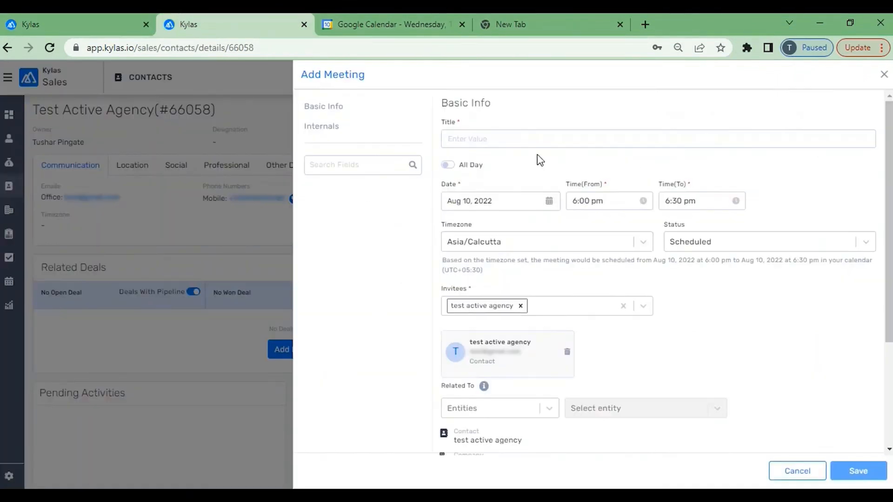
pyautogui.click(539, 141)
pyautogui.write('sit')
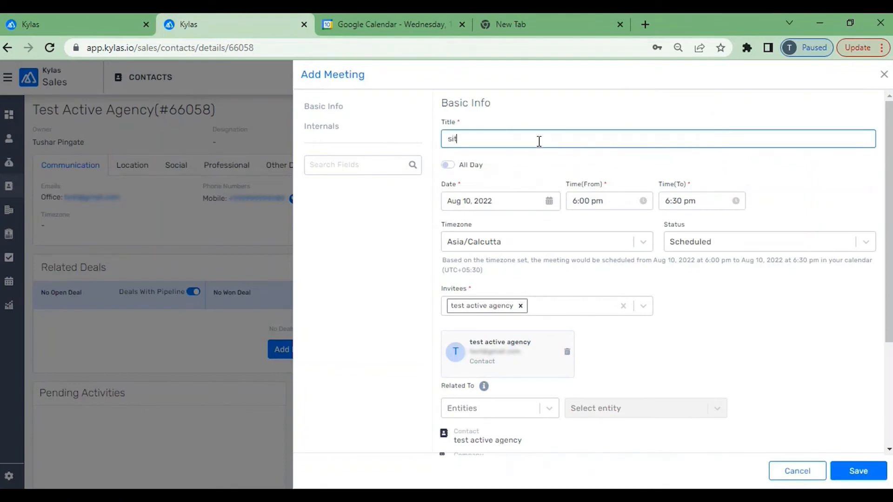
pyautogui.write('e visit')
pyautogui.scroll(-3, 575, 279)
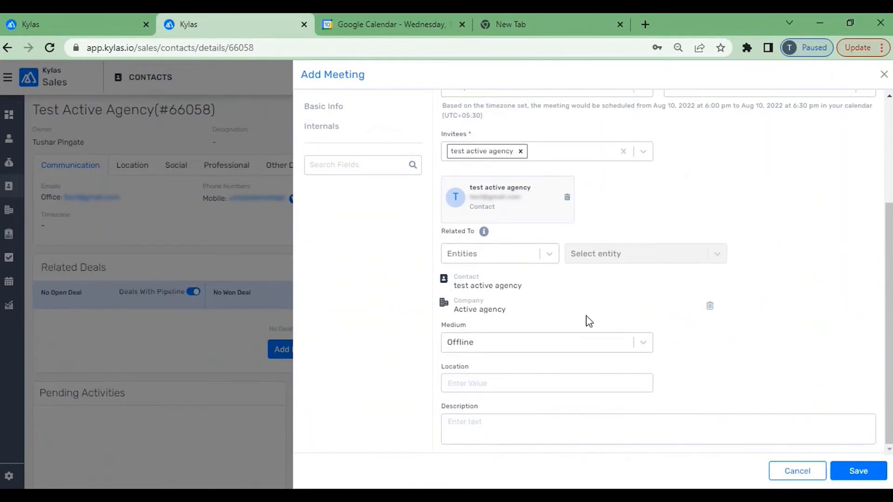
pyautogui.click(604, 343)
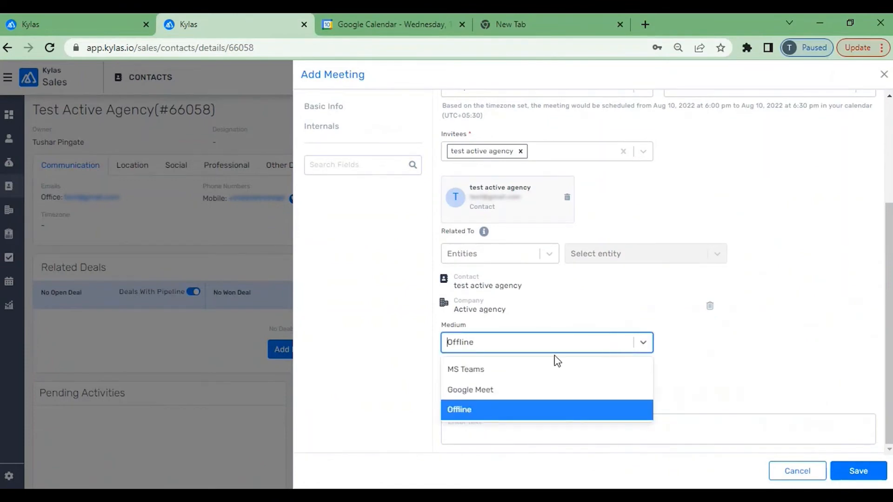
pyautogui.click(506, 370)
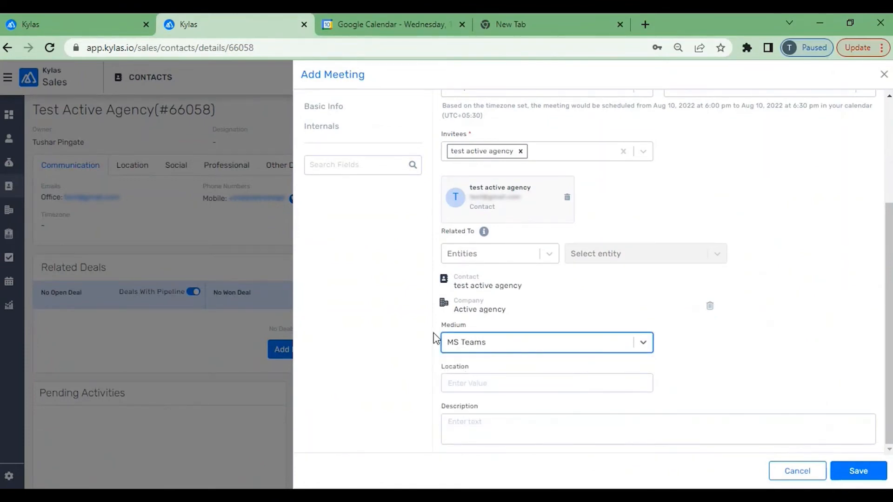
pyautogui.click(856, 470)
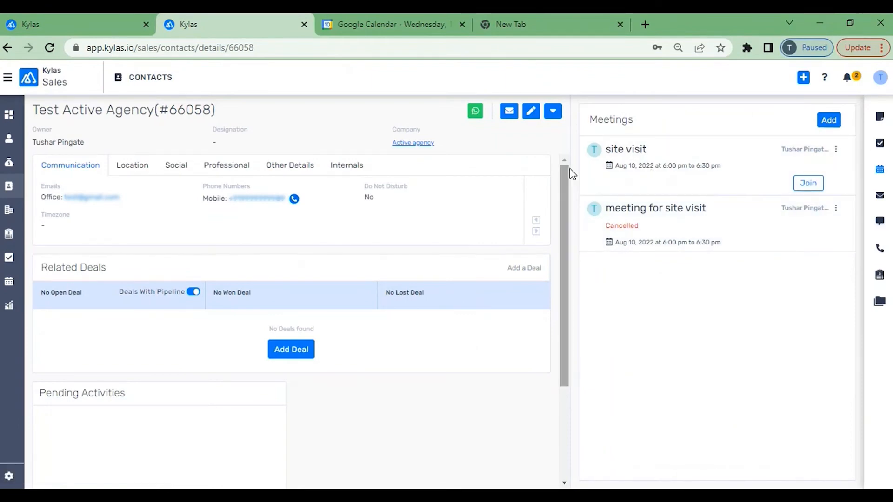
# Review the organizer, invitee and status in the "site visit" meeting's details, and close them.
pyautogui.click(634, 176)
pyautogui.scroll(-1, 519, 397)
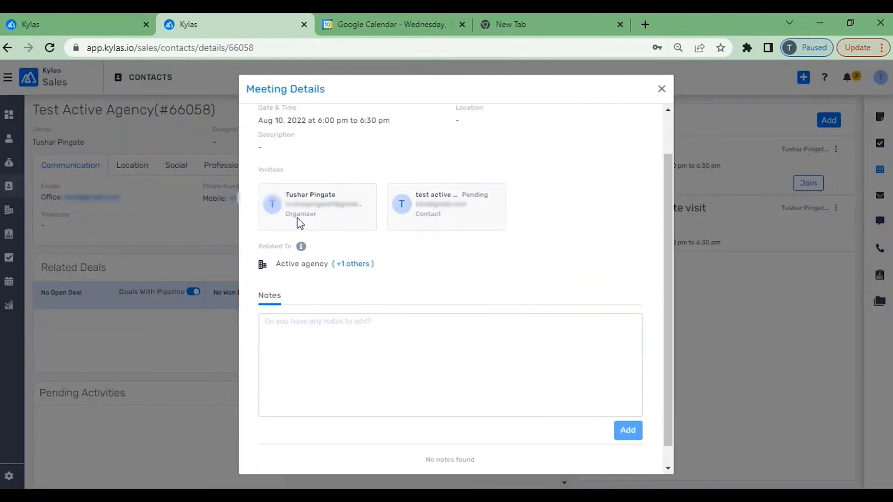
pyautogui.moveTo(470, 229); pyautogui.dragTo(411, 193)
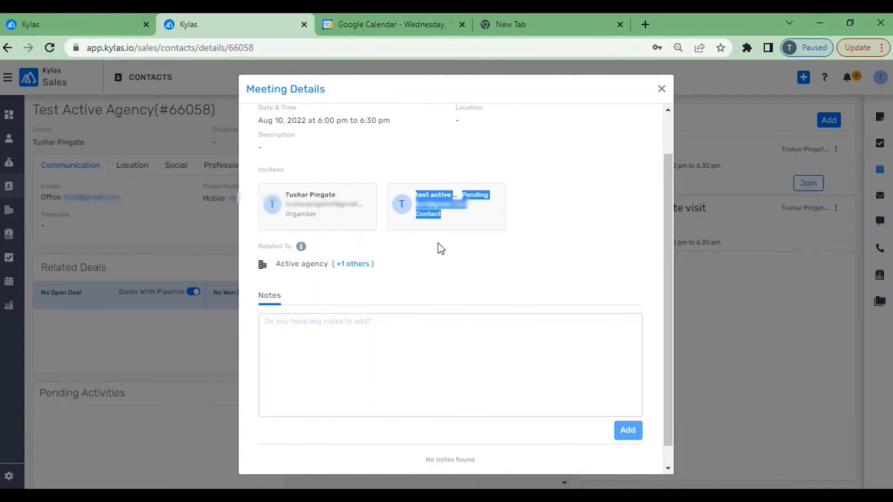
pyautogui.scroll(2, 540, 219)
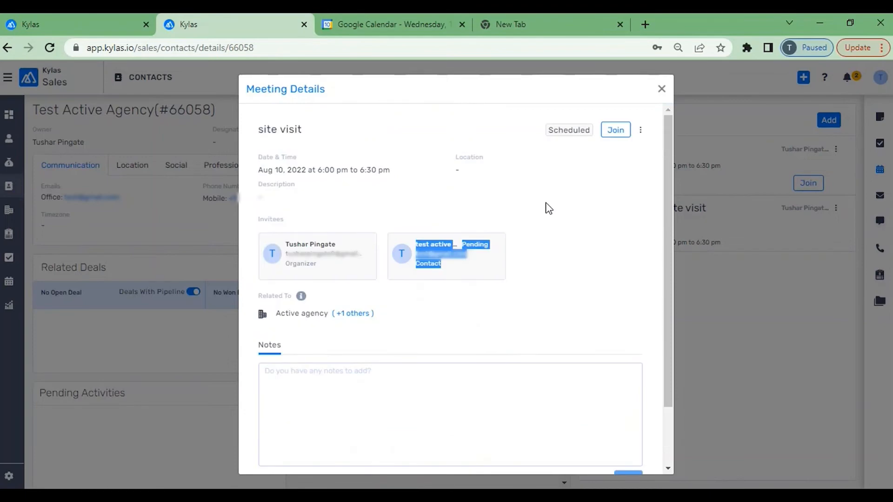
pyautogui.click(661, 89)
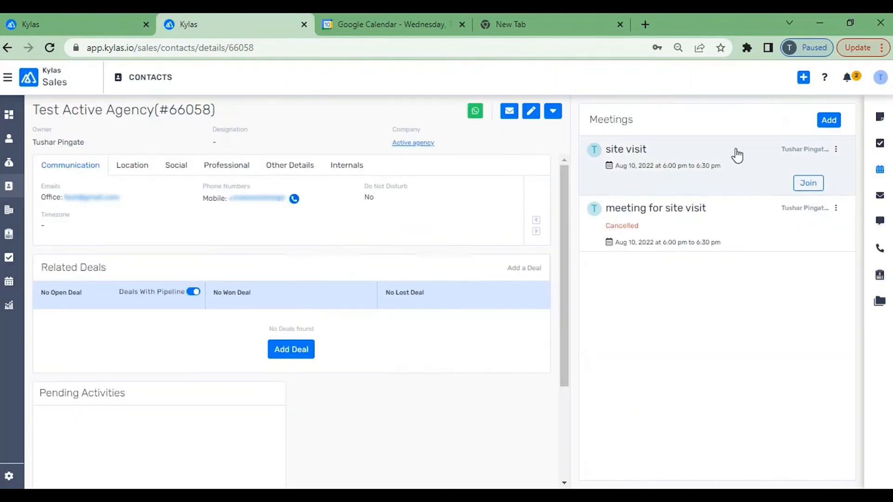
# Examine the MS Teams medium, meeting link and internal details in the "site visit" edit form, and close it without saving.
pyautogui.click(836, 149)
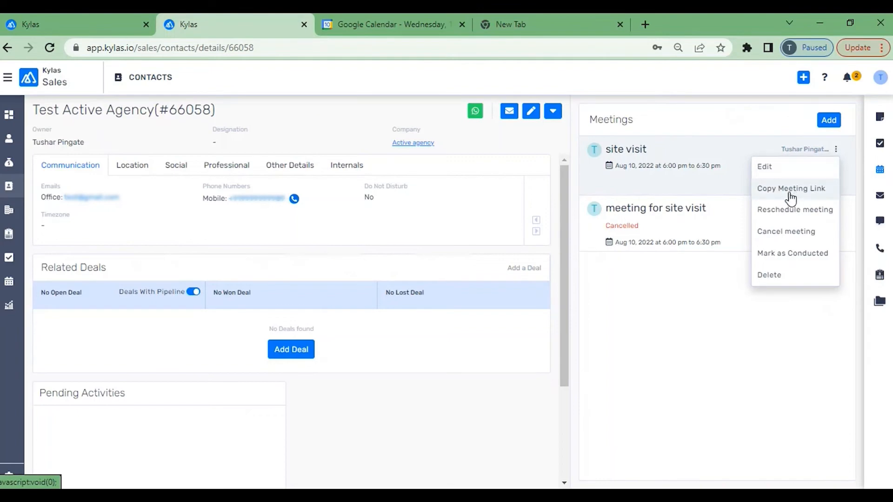
pyautogui.click(774, 167)
pyautogui.scroll(-8, 495, 295)
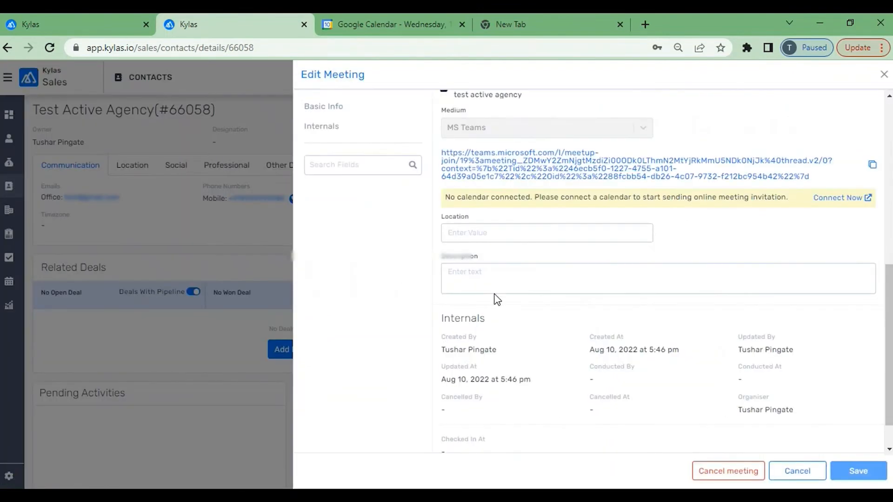
pyautogui.scroll(1, 495, 296)
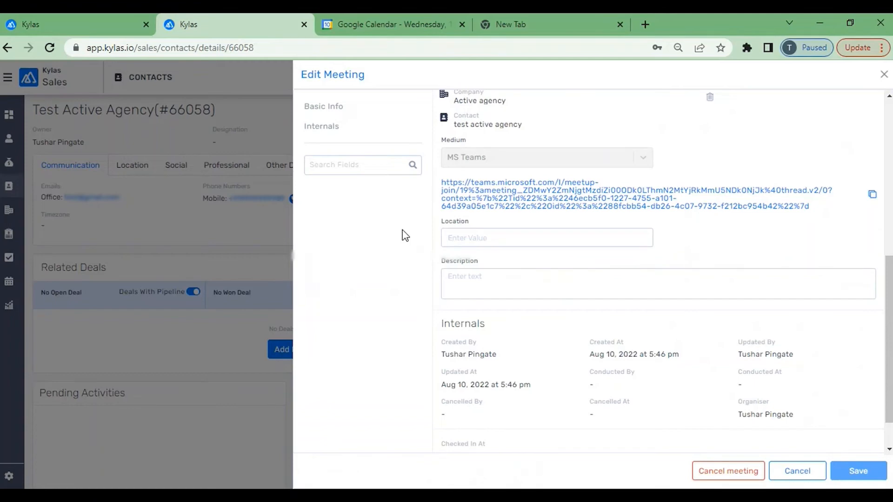
pyautogui.click(796, 470)
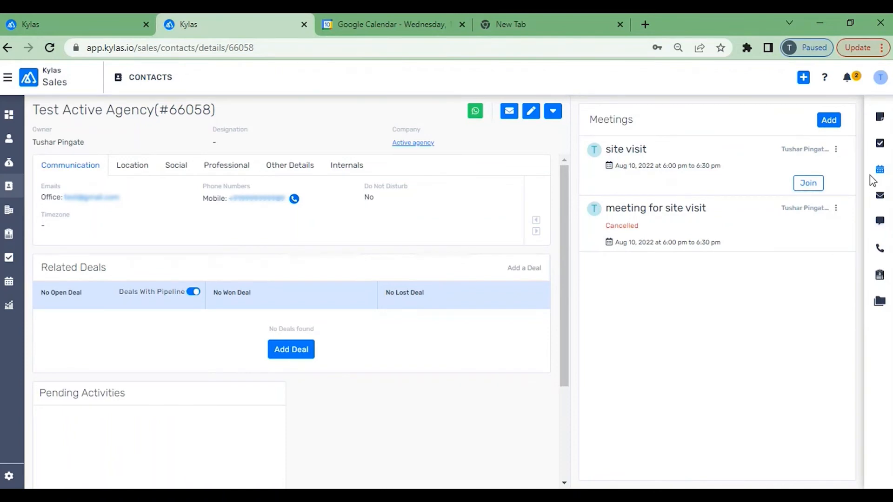
# Check the "site visit" event on the 10 August 2022 schedule in Google Calendar, and return to the contact in Kylas.
pyautogui.click(392, 21)
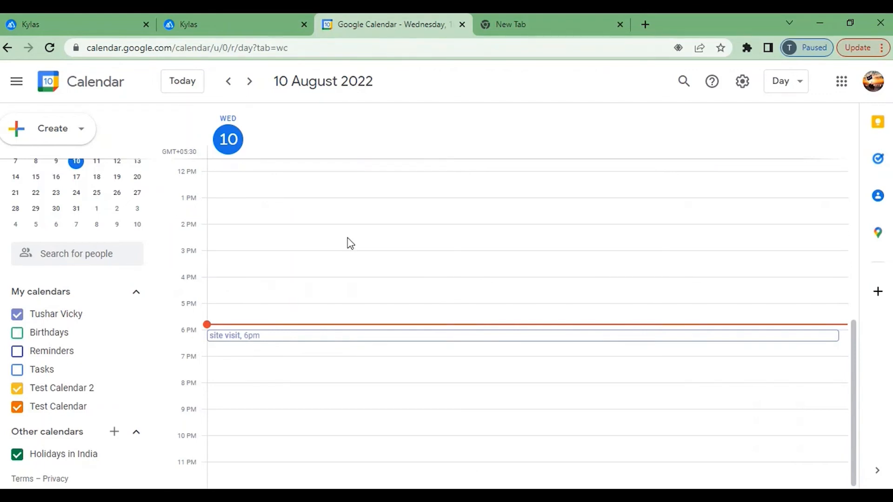
pyautogui.scroll(2, 350, 243)
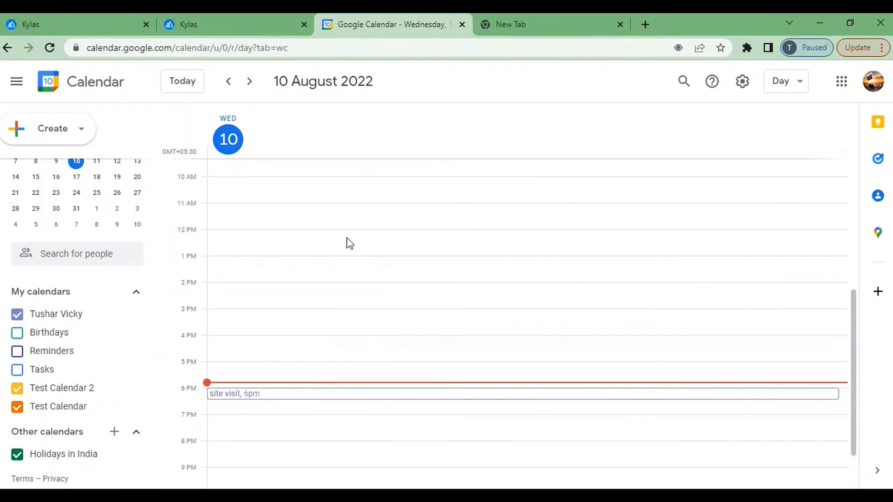
pyautogui.scroll(-2, 350, 243)
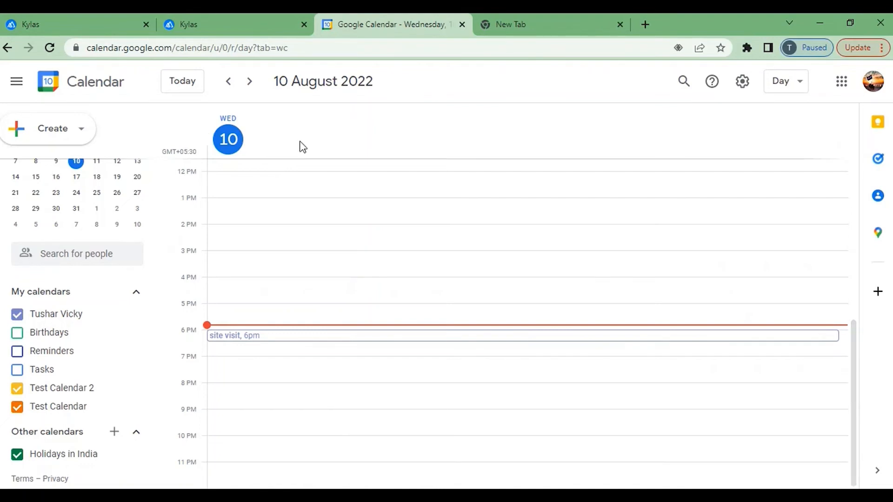
pyautogui.click(208, 28)
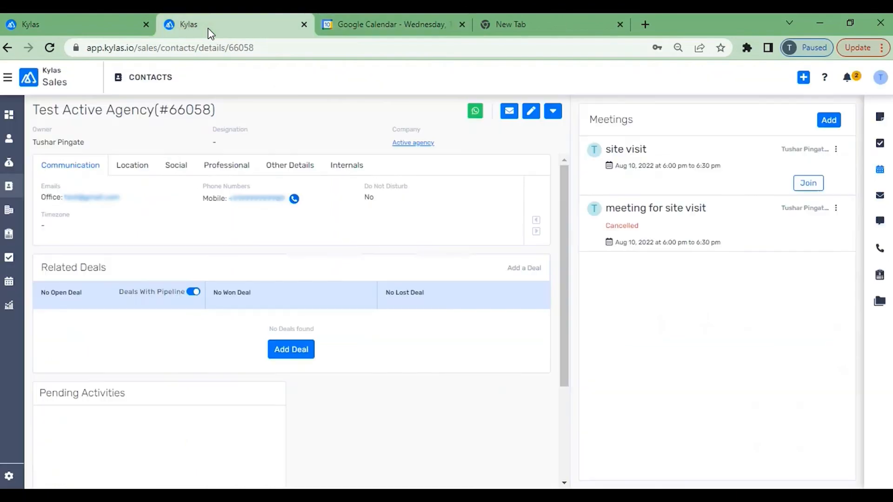
# Disconnect the MS Teams account in the Kylas calendar settings.
pyautogui.click(94, 26)
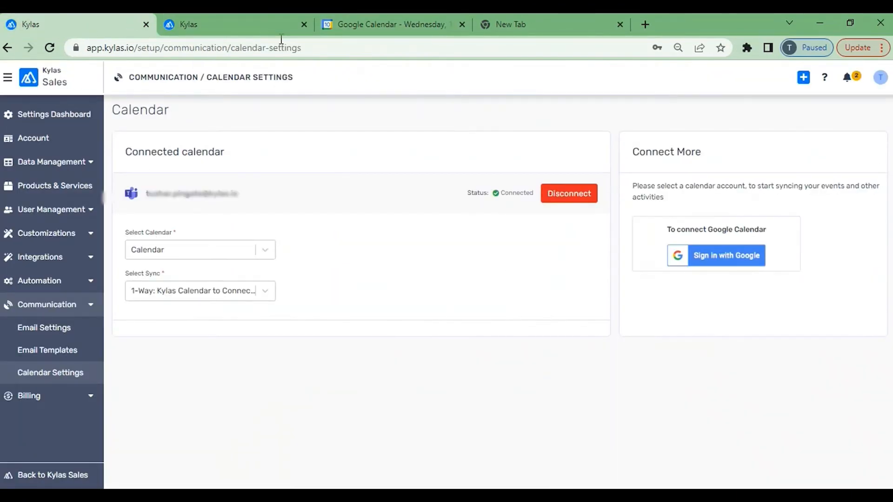
pyautogui.click(260, 23)
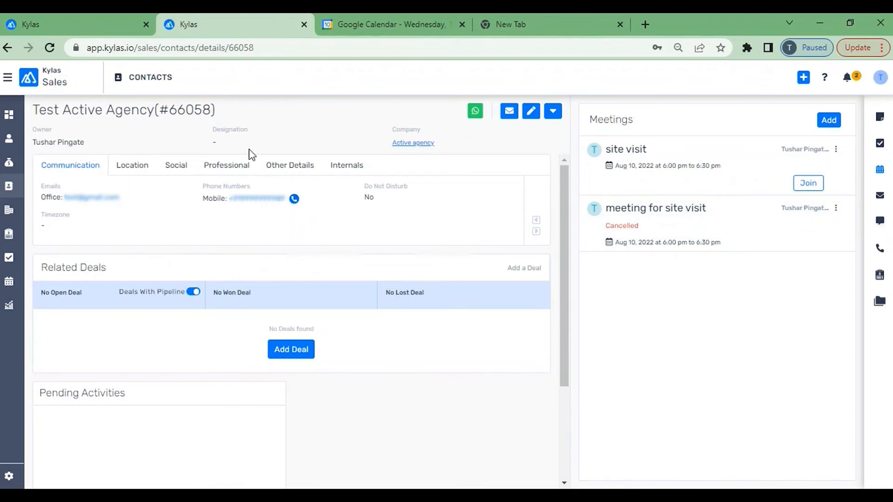
pyautogui.click(73, 19)
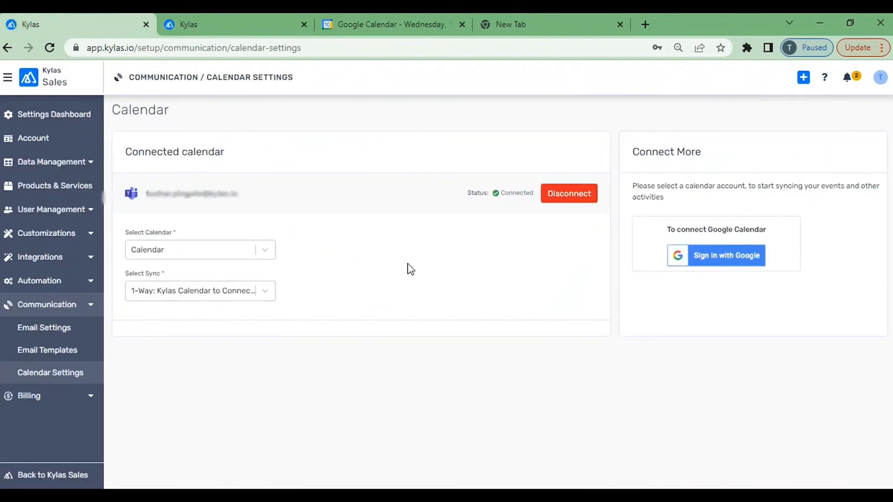
pyautogui.click(578, 196)
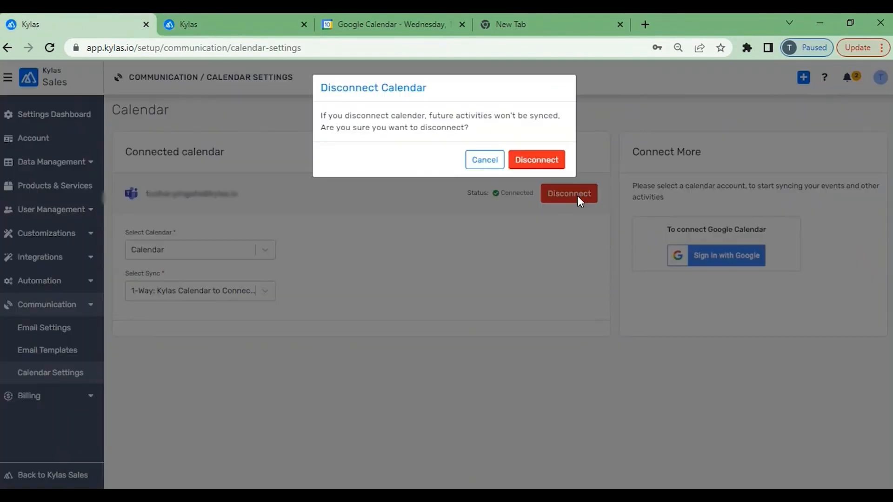
pyautogui.click(529, 163)
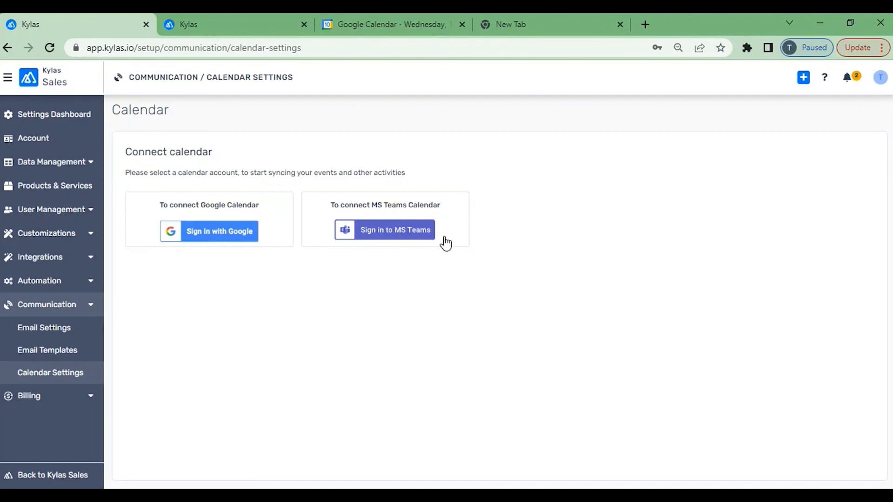
# Connect both a Google calendar and an MS Teams calendar to Kylas.
pyautogui.click(237, 233)
pyautogui.click(396, 230)
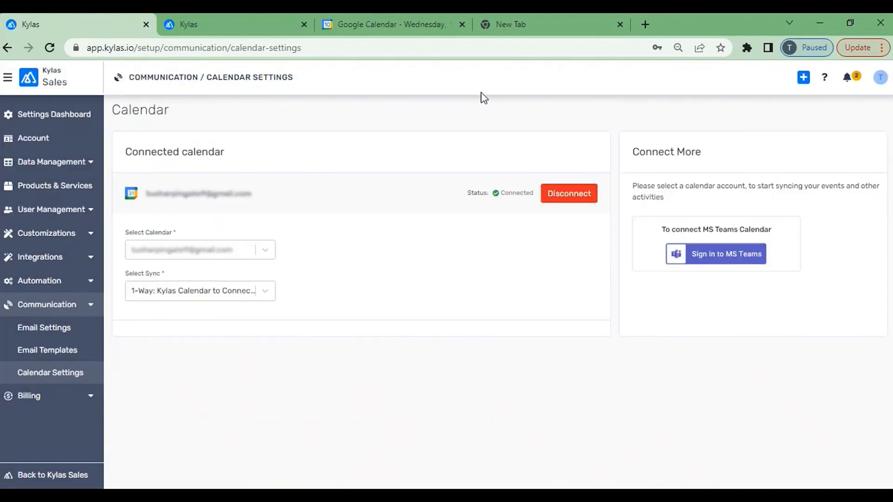
pyautogui.click(705, 269)
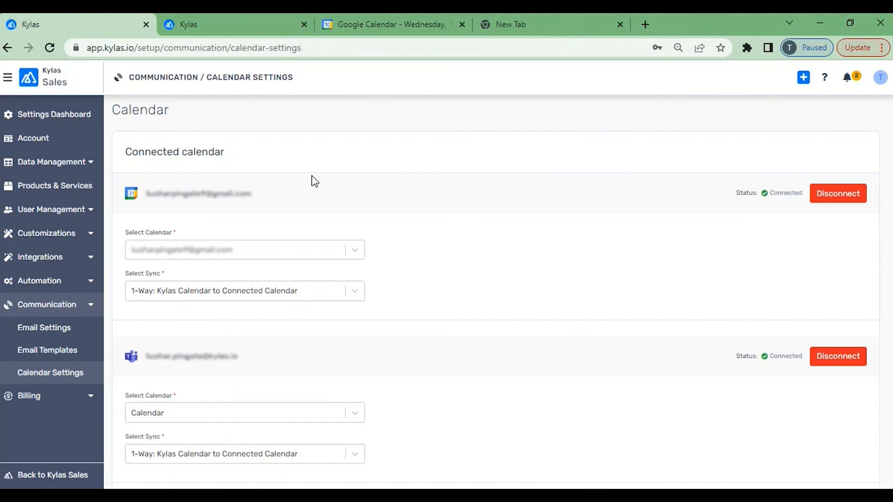
# Check the account addresses shown for the connected MS Teams and Google calendars.
pyautogui.moveTo(255, 363); pyautogui.dragTo(145, 356)
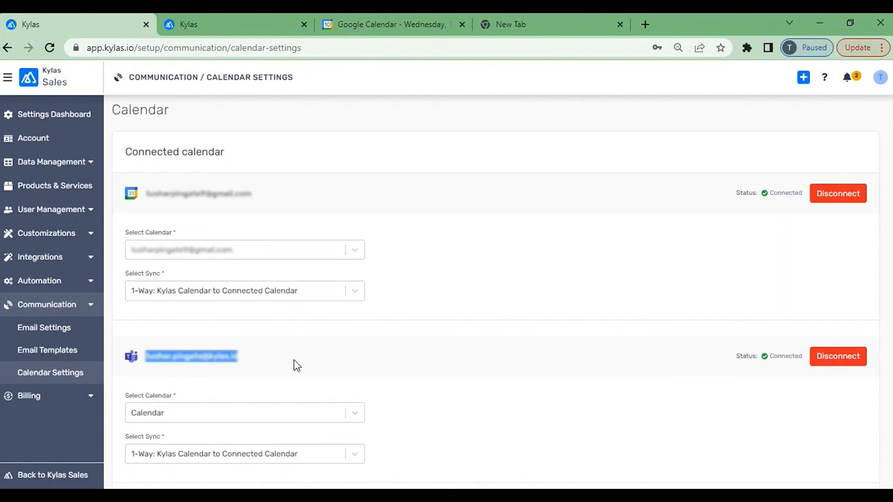
pyautogui.moveTo(297, 365); pyautogui.dragTo(147, 364)
pyautogui.click(277, 195)
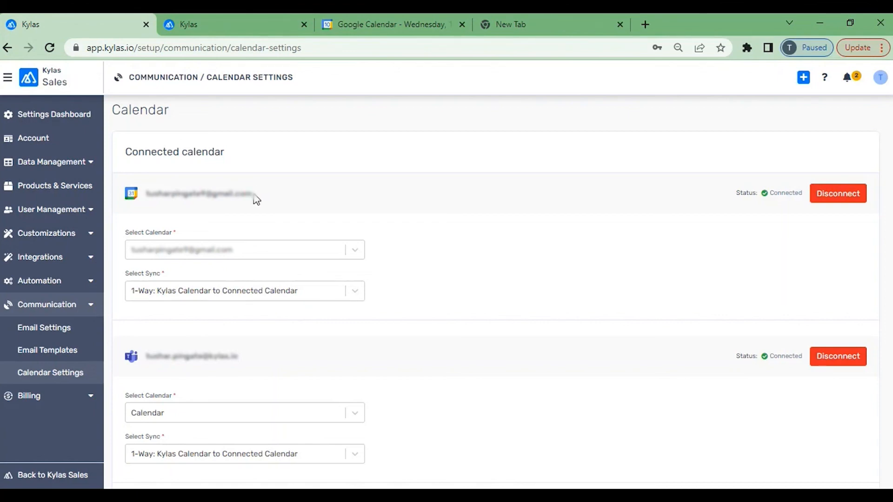
# Return to the contact's meetings, check the invitees and MS Teams medium in the "site visit" edit form, and close it without saving.
pyautogui.click(238, 26)
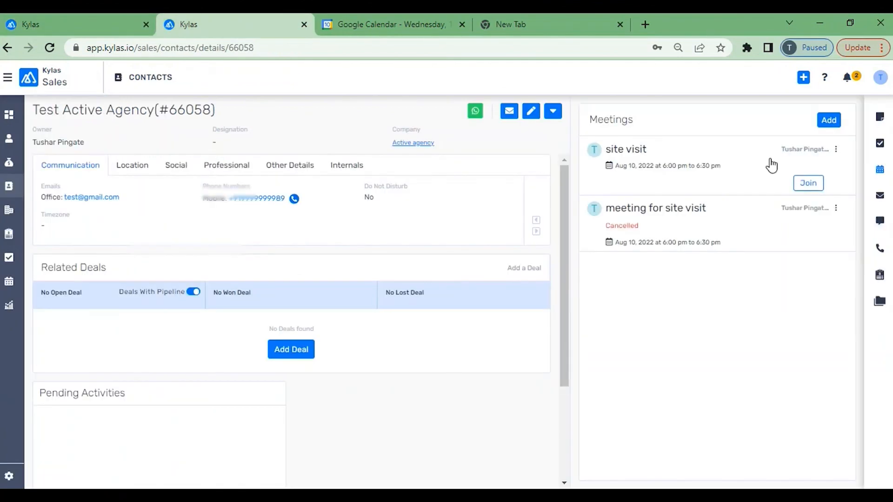
pyautogui.click(836, 153)
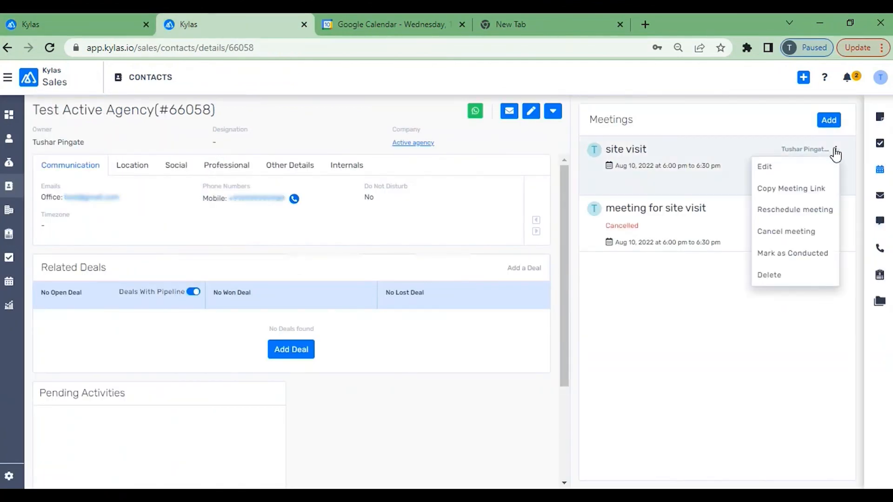
pyautogui.click(761, 170)
pyautogui.scroll(-5, 450, 331)
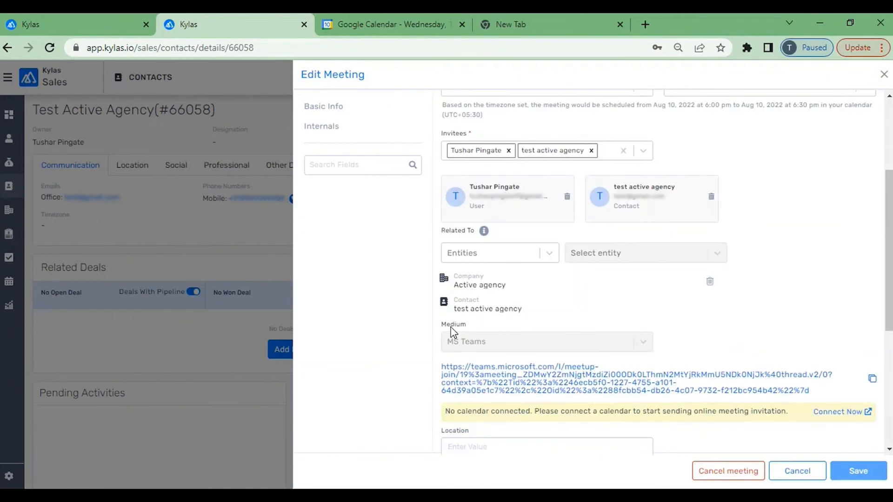
pyautogui.scroll(1, 452, 332)
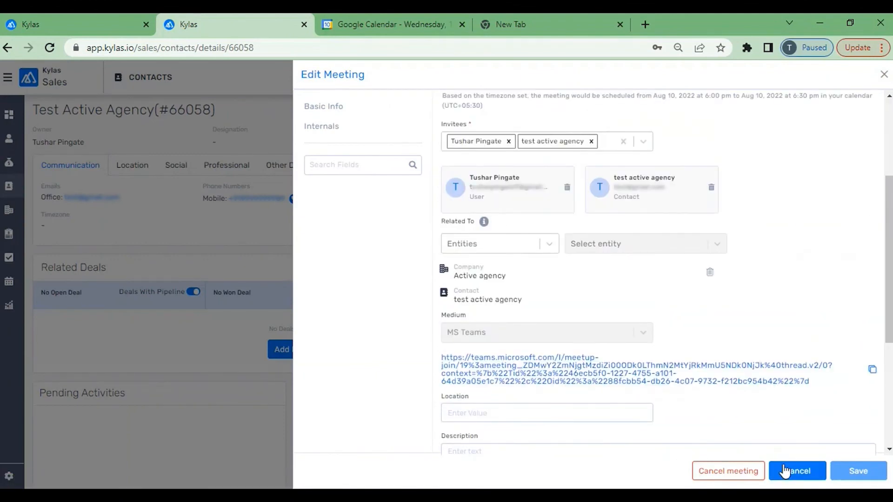
pyautogui.click(797, 471)
# Start a new meeting for the contact with Google Meet as the medium, and switch to the calendar settings tab.
pyautogui.click(829, 120)
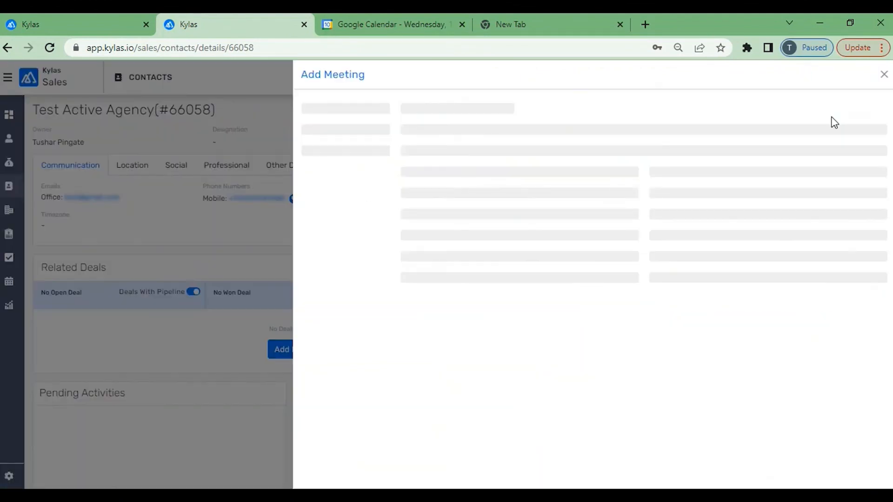
pyautogui.scroll(-4, 565, 335)
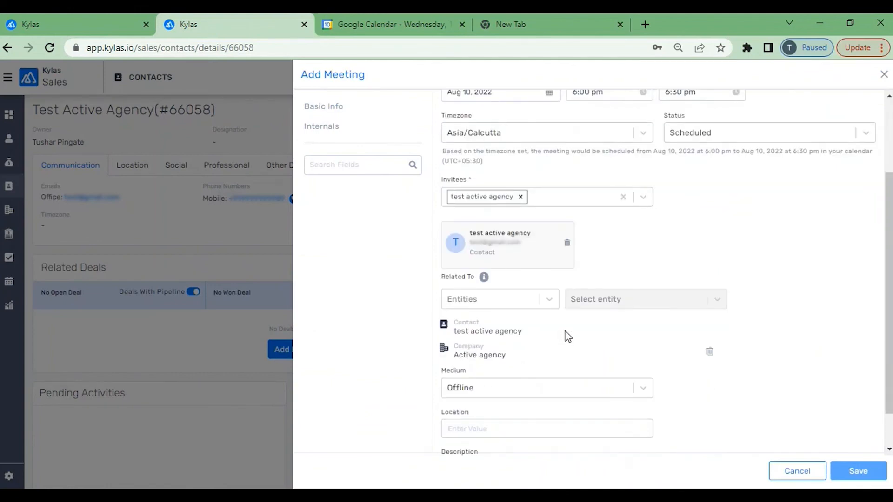
pyautogui.click(574, 345)
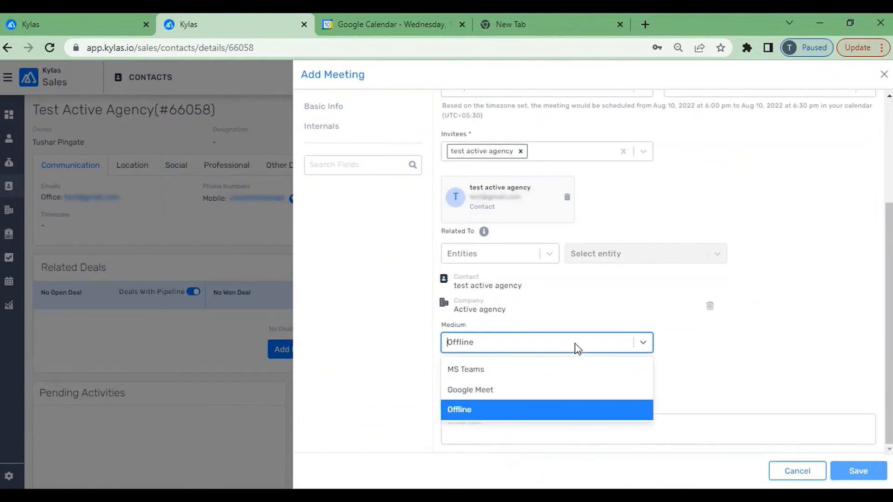
pyautogui.click(496, 389)
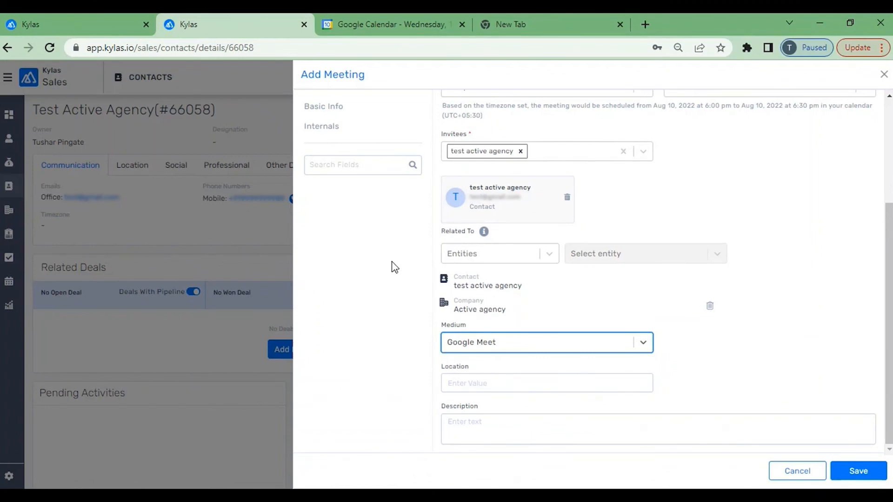
pyautogui.click(106, 30)
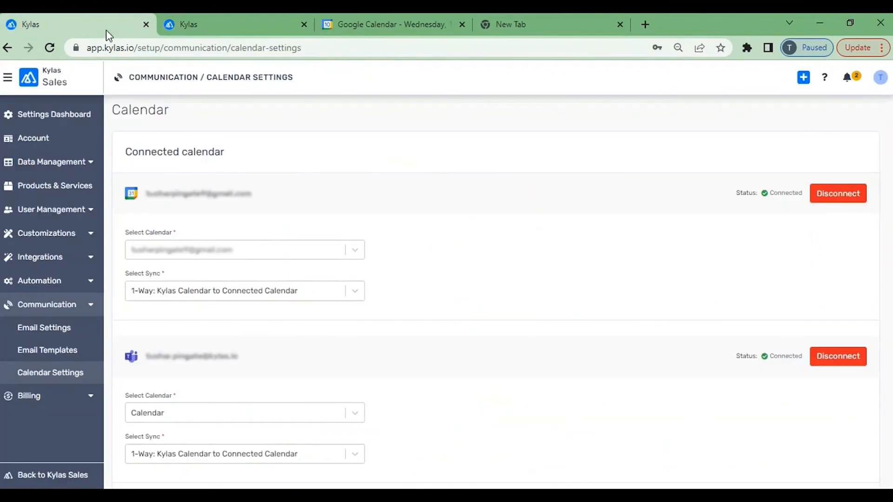